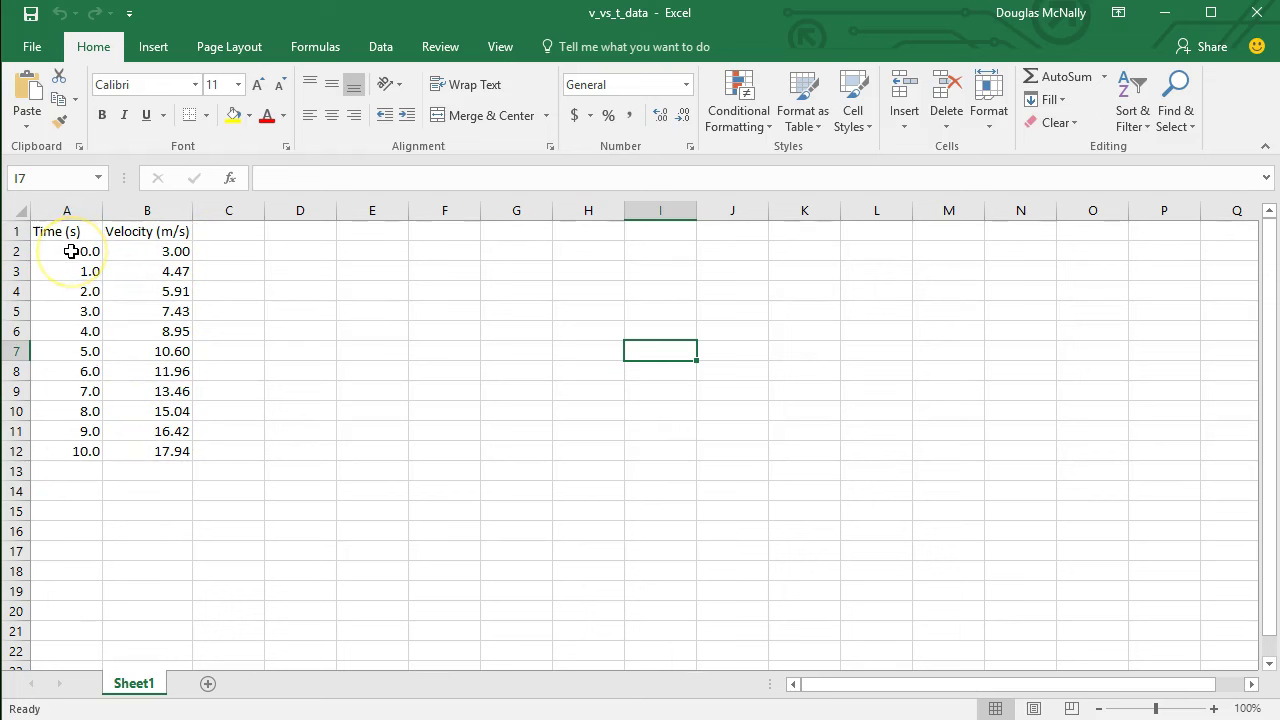
left_click(71, 251)
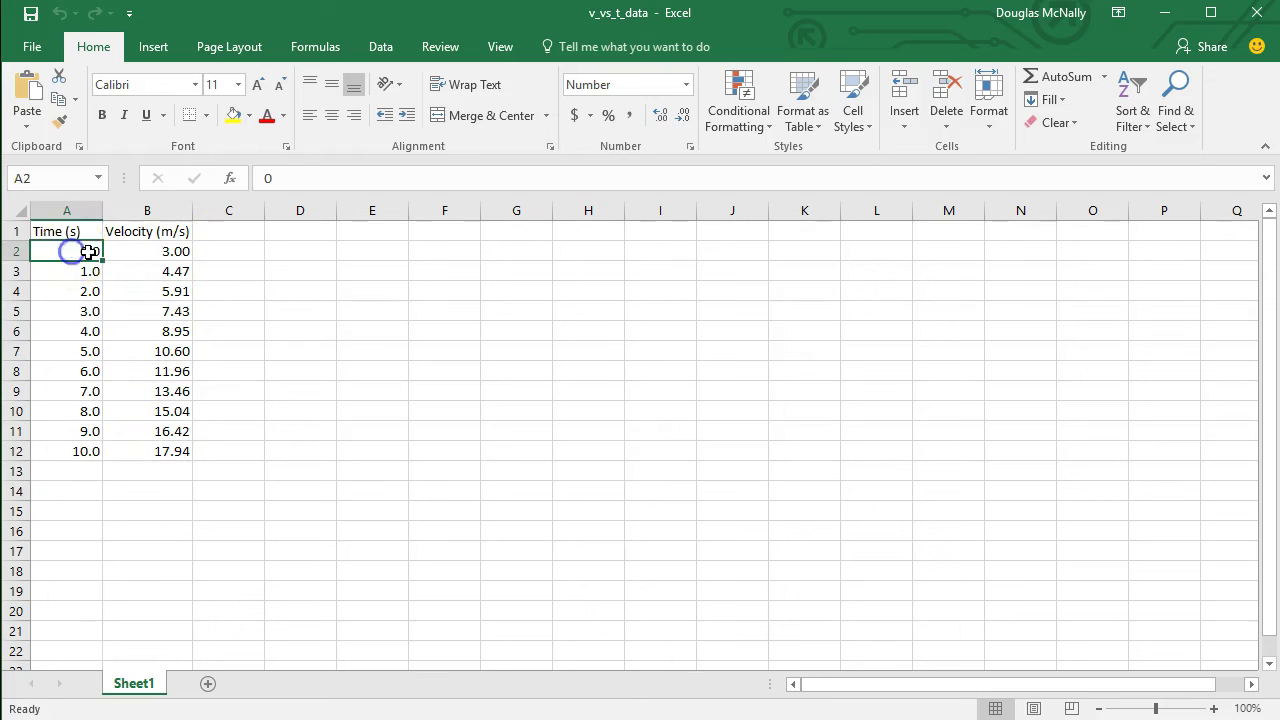
left_click(176, 251)
left_click(314, 255)
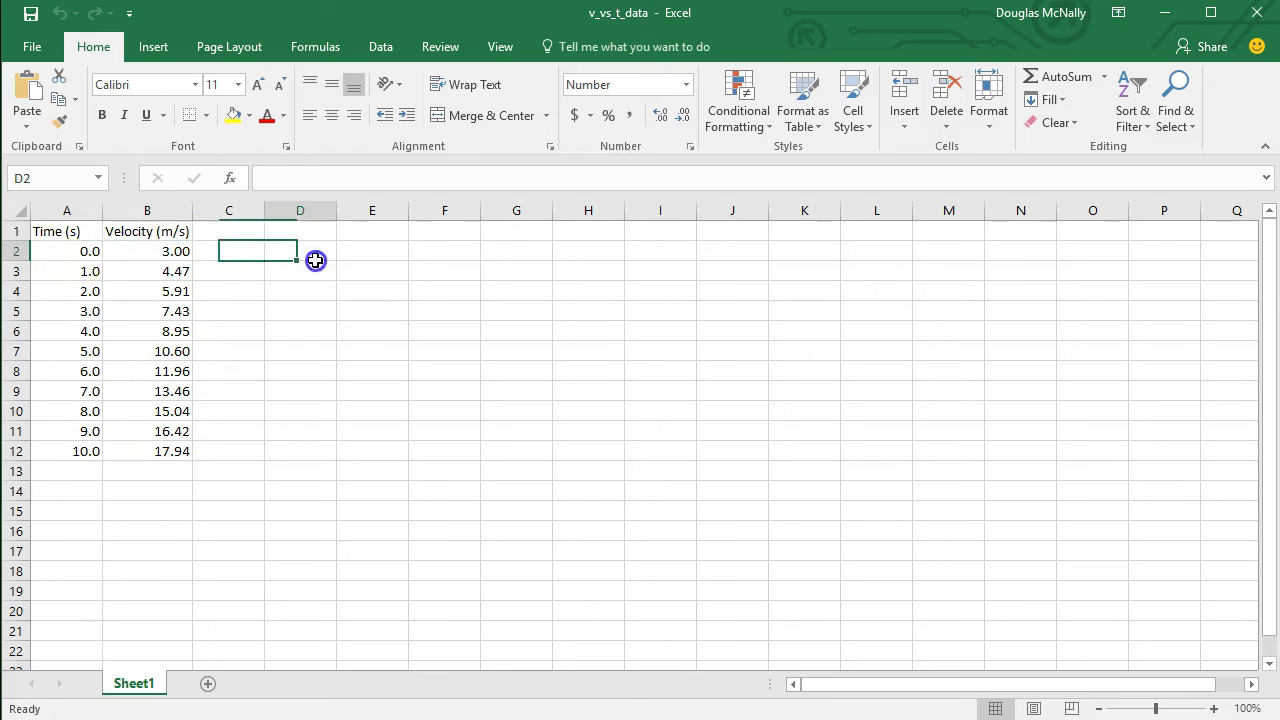
Step: Insert a markers-only scatter chart of the time and velocity data in cells A2:B12
left_click(69, 251)
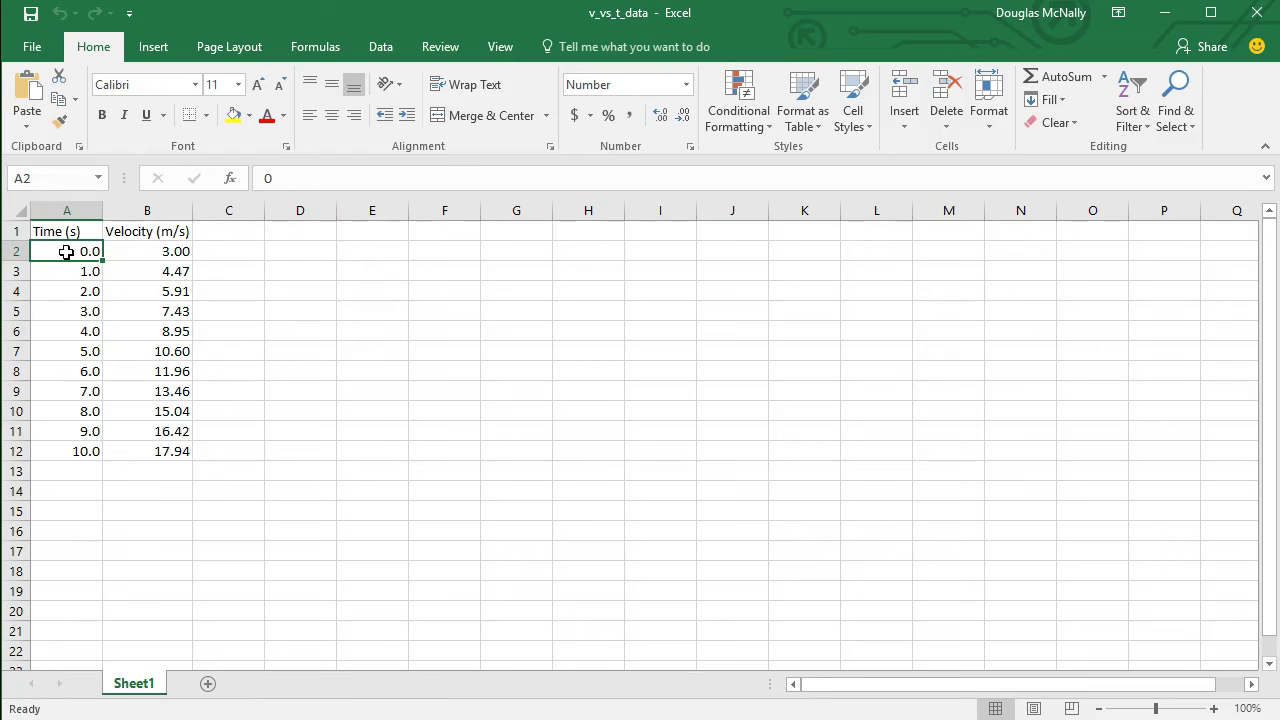
left_click_drag(69, 255, 132, 451)
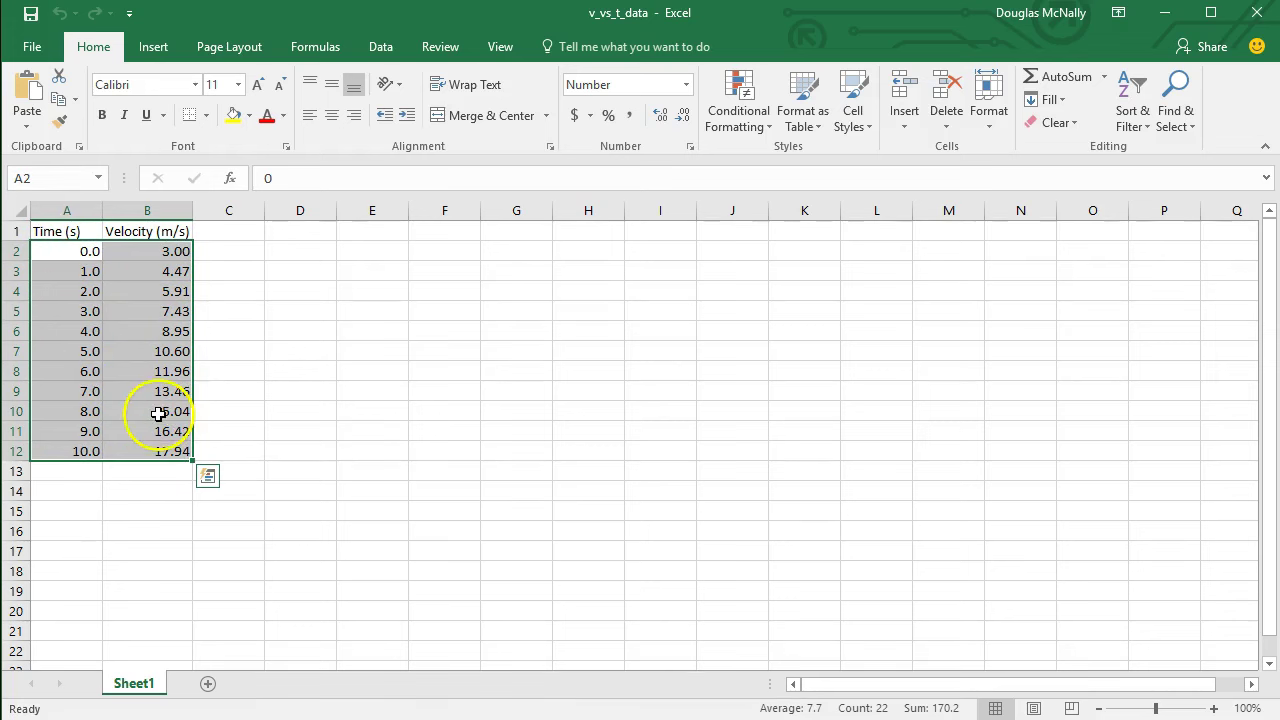
left_click(152, 48)
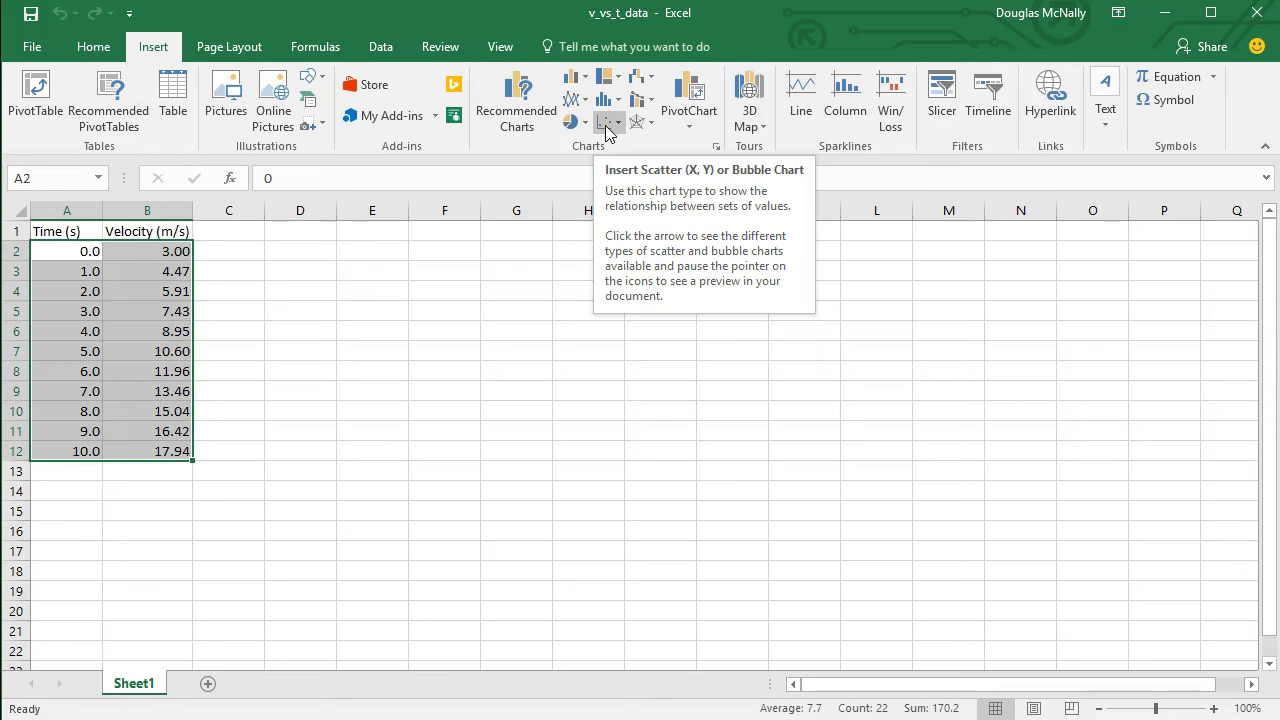
left_click(606, 130)
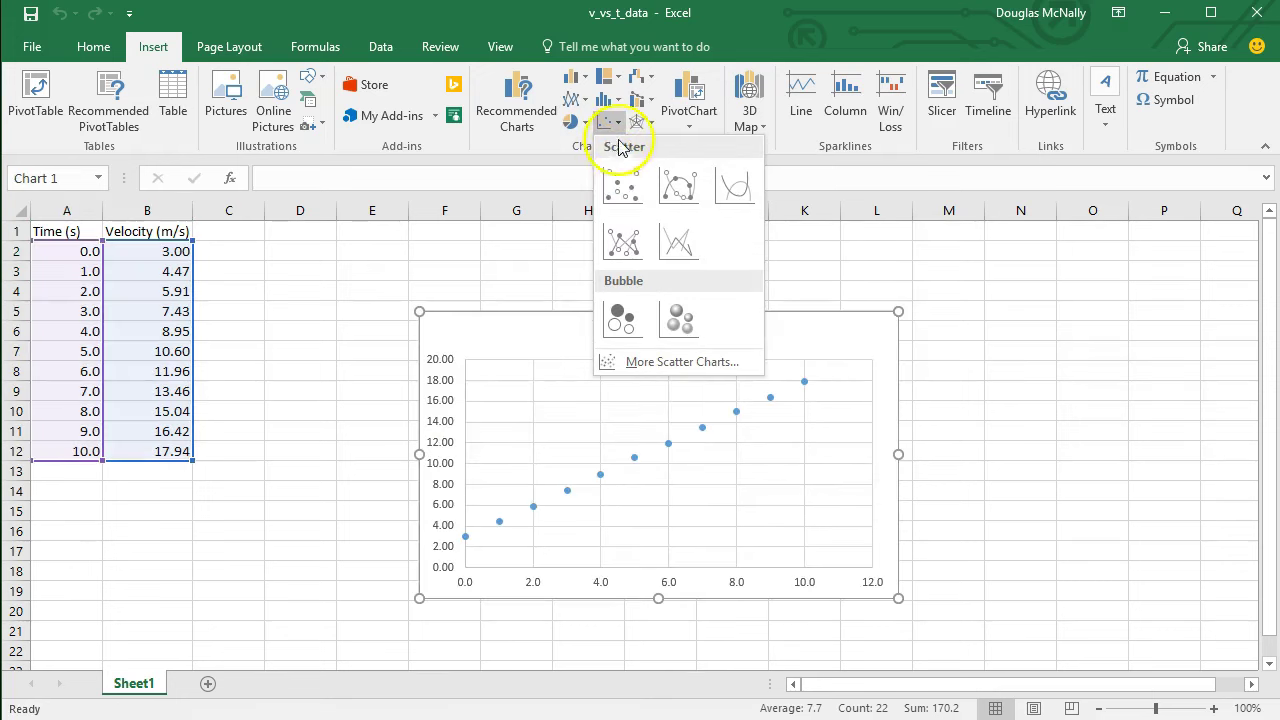
left_click(623, 192)
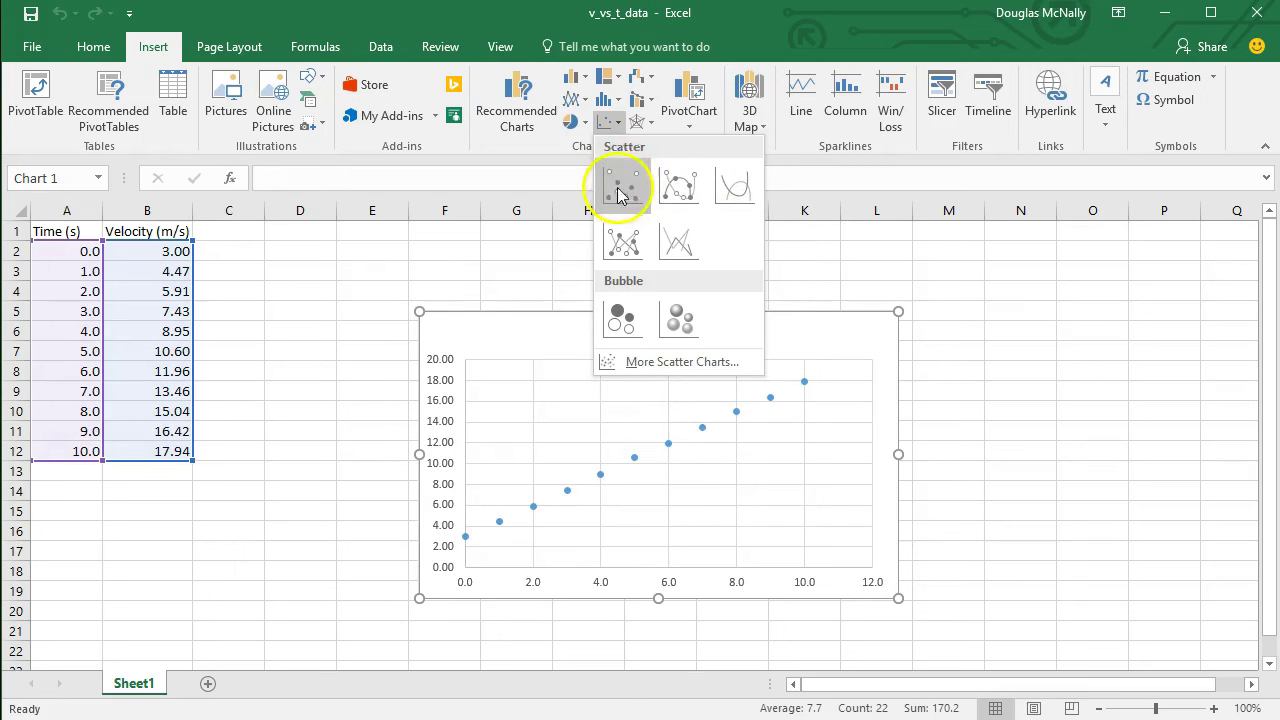
left_click(622, 187)
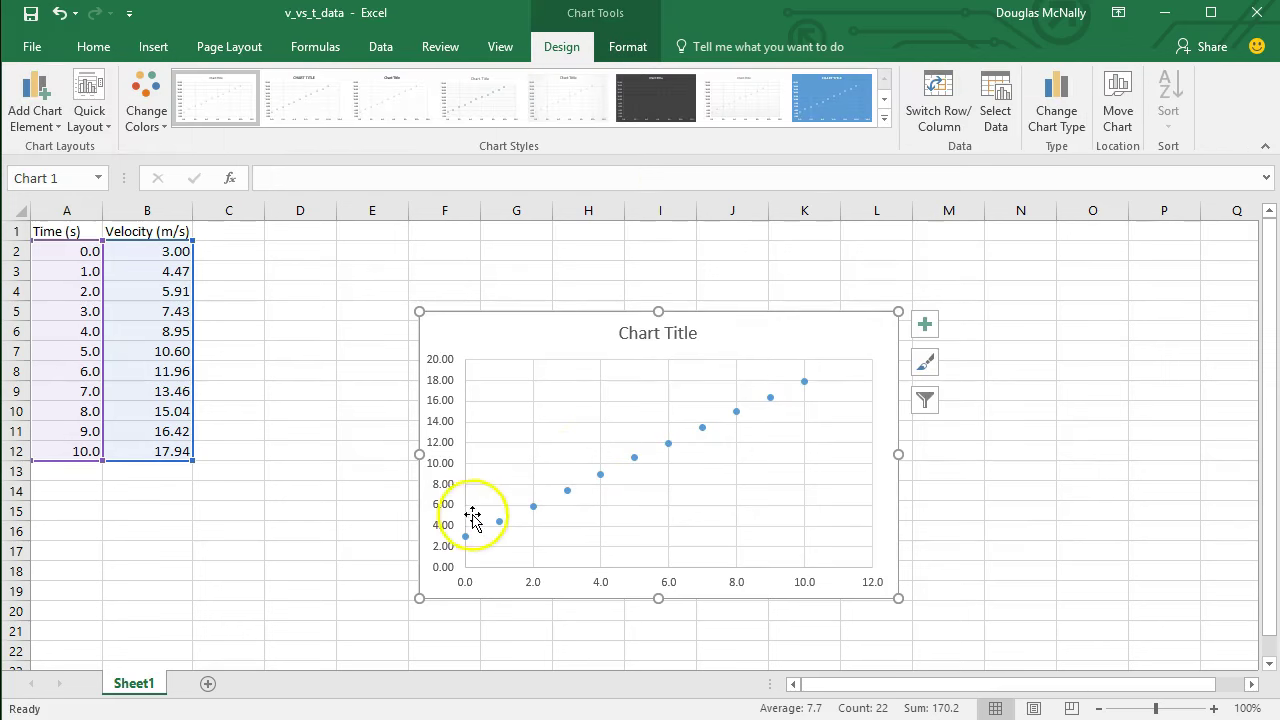
Step: Move the scatter chart closer to the data table and apply the first quick layout, with axis titles and a legend
left_click_drag(765, 340, 673, 310)
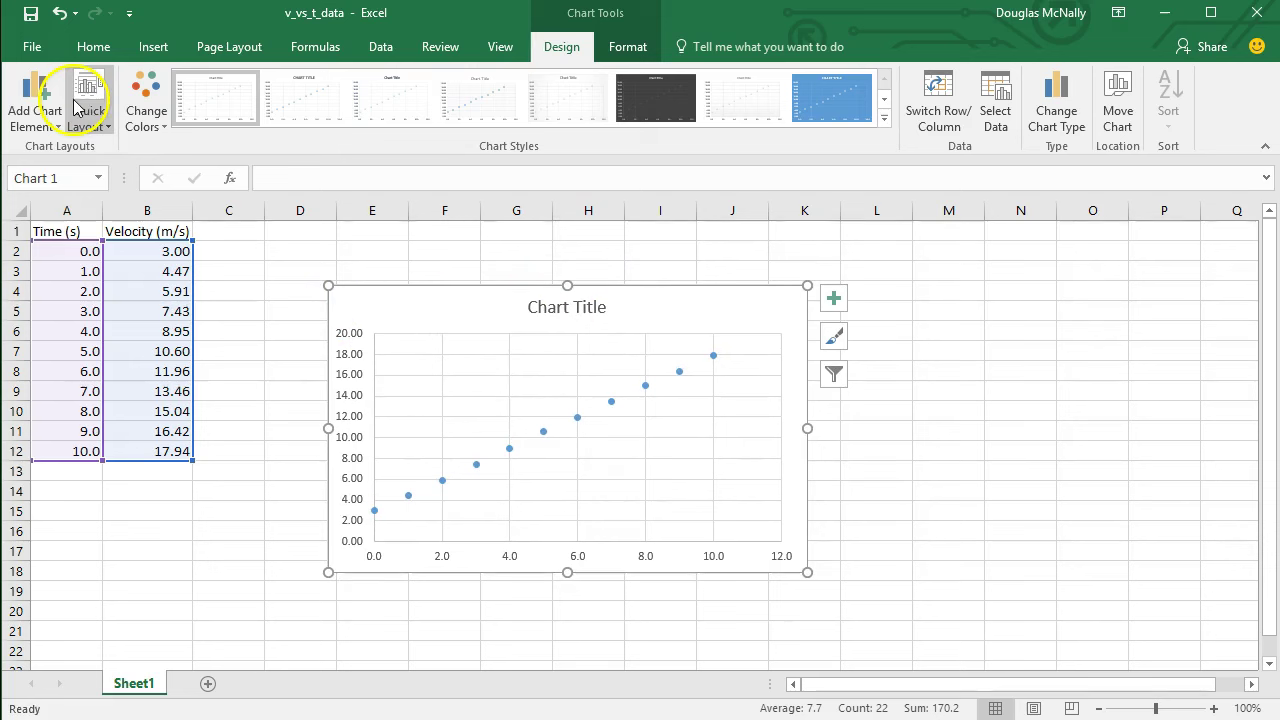
left_click_drag(503, 302, 411, 289)
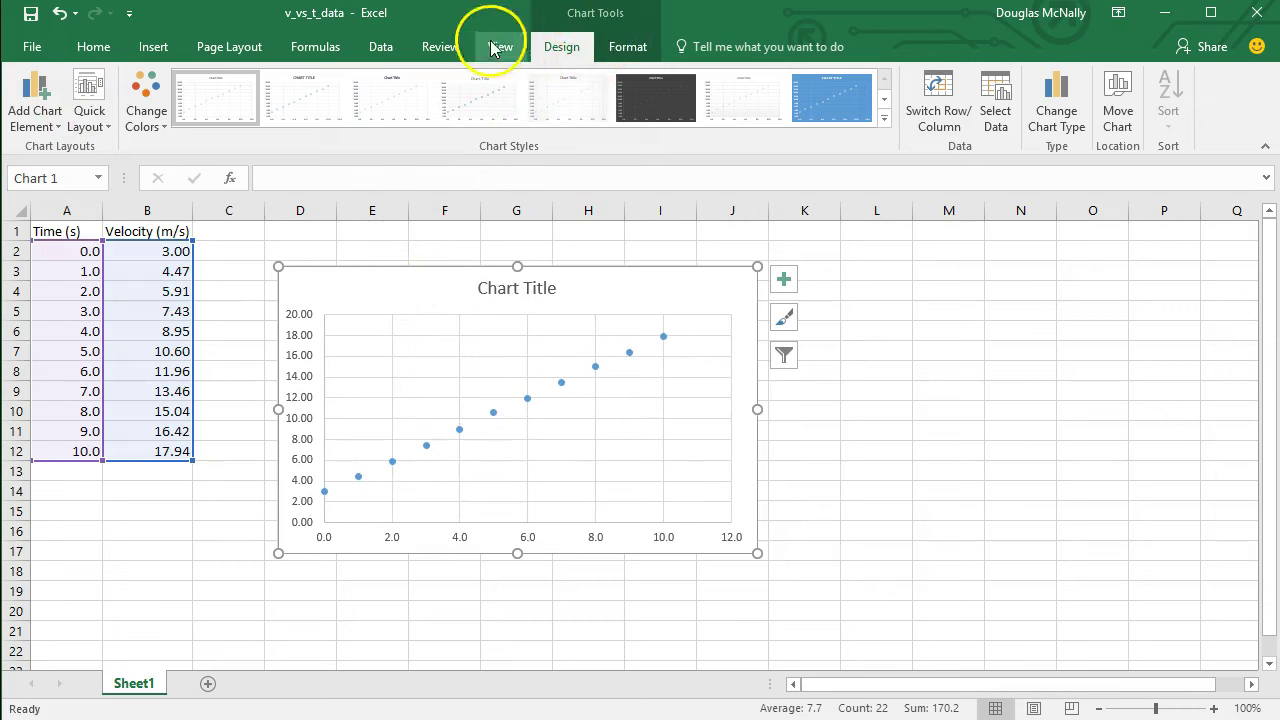
left_click(95, 130)
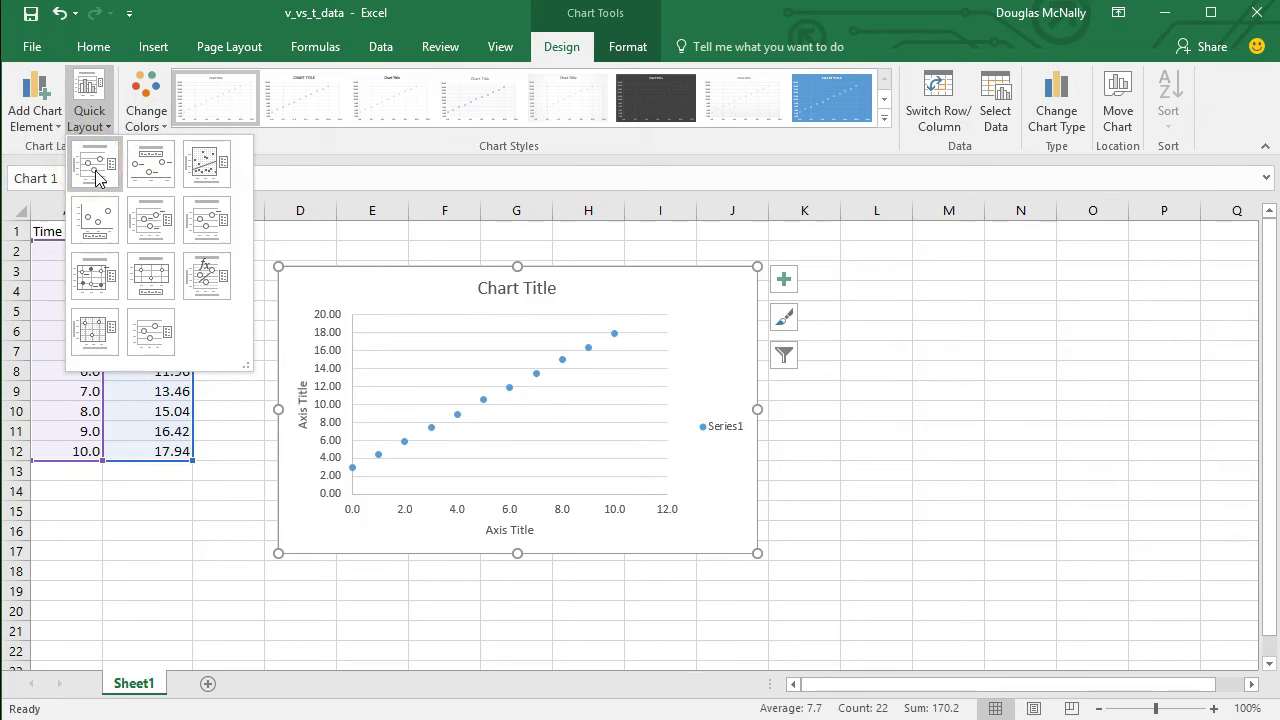
left_click(96, 172)
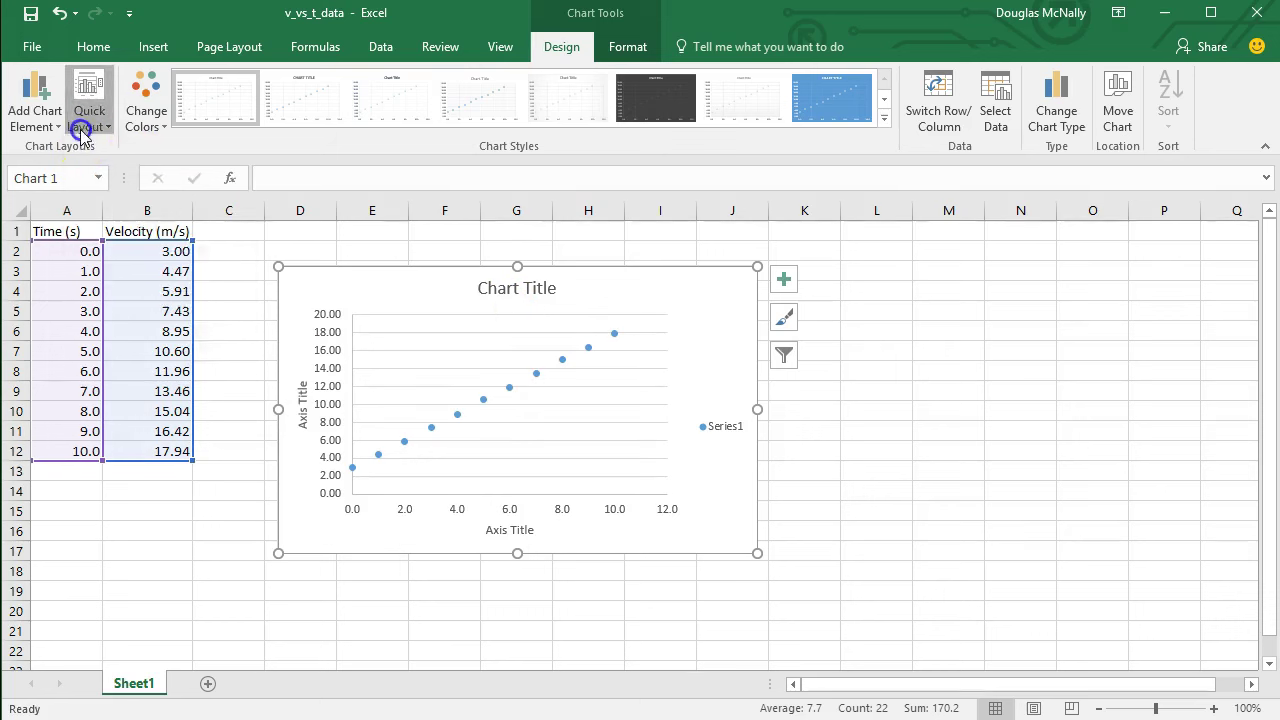
left_click(84, 126)
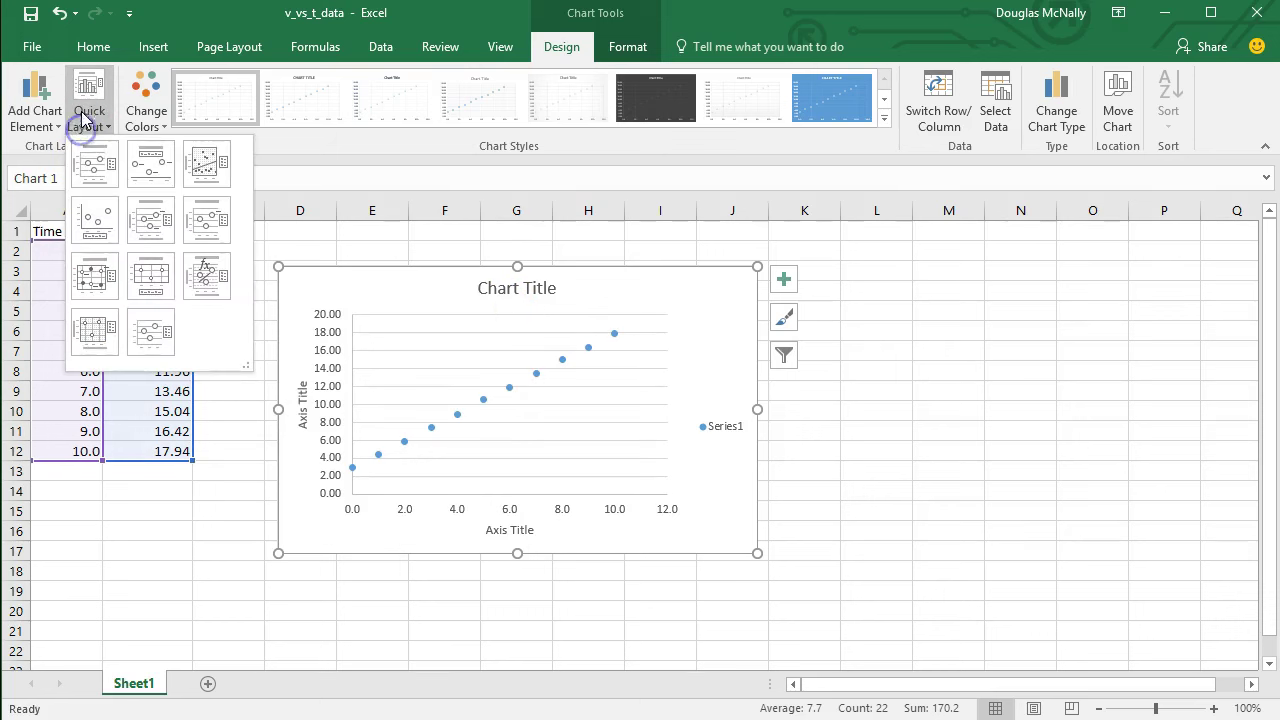
left_click(96, 172)
Step: Delete the Series1 legend from the scatter chart
left_click(504, 290)
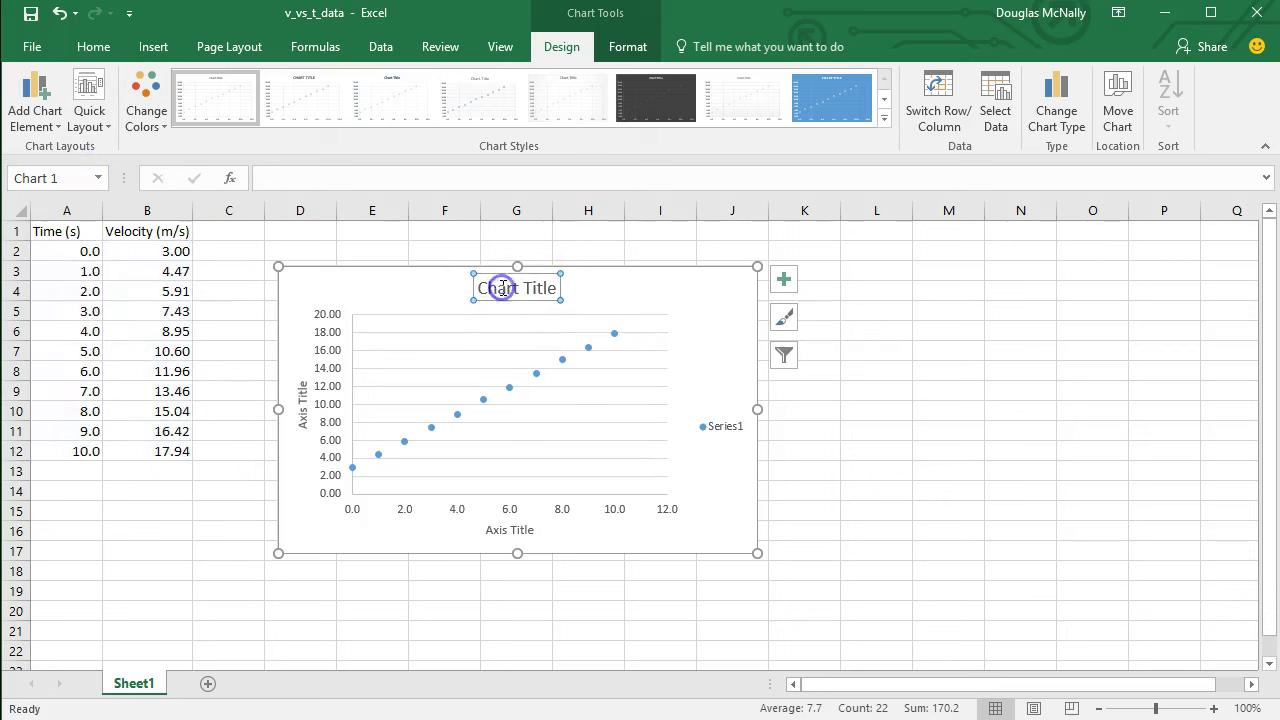
left_click(300, 405)
left_click(497, 533)
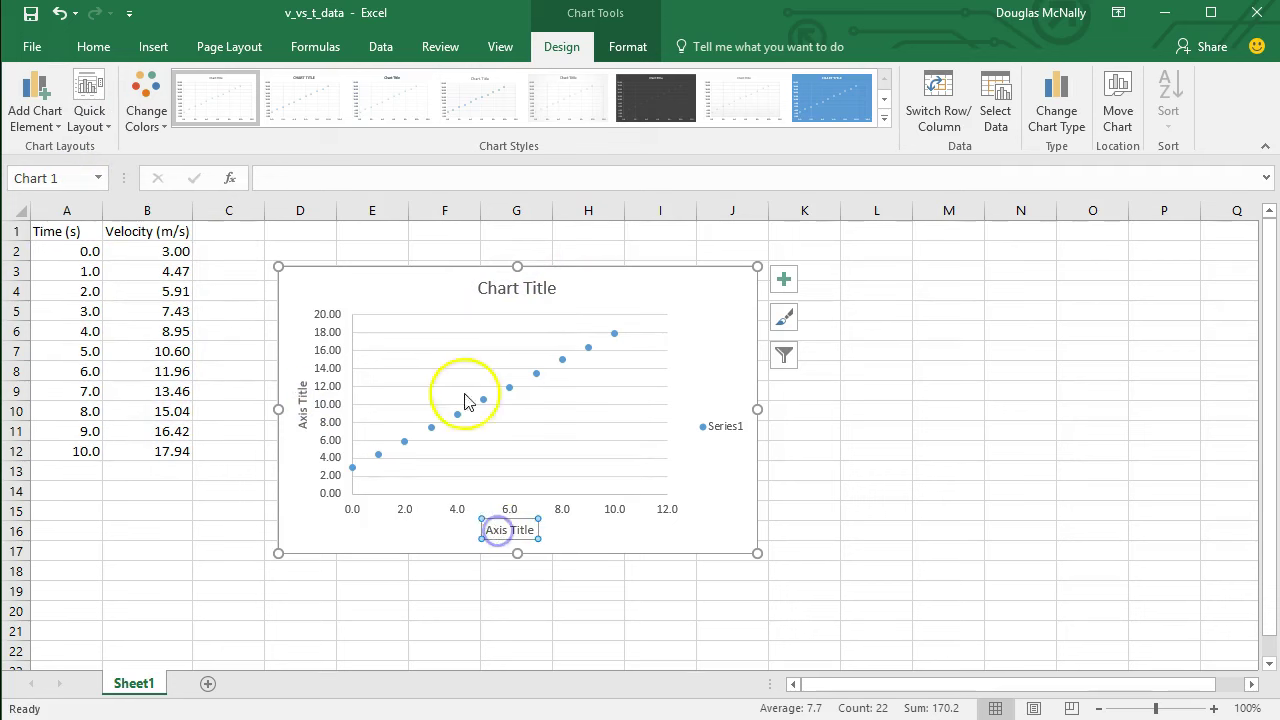
left_click(720, 425)
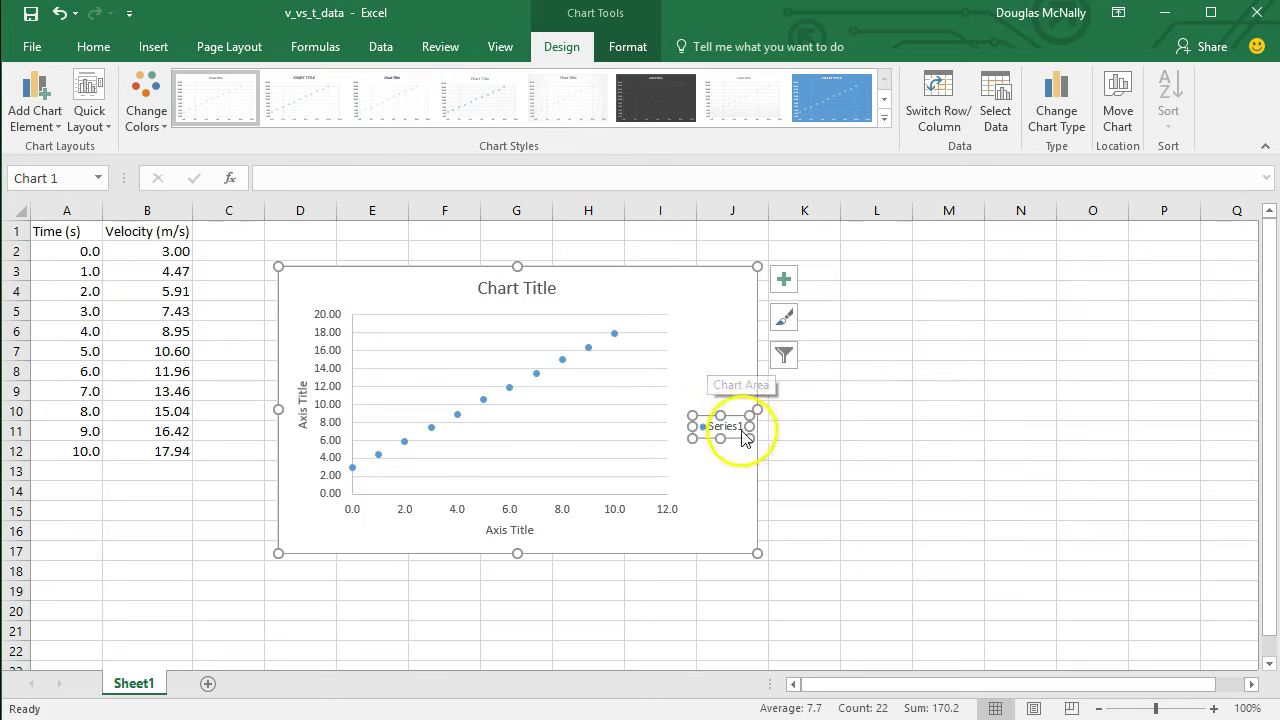
key("Delete")
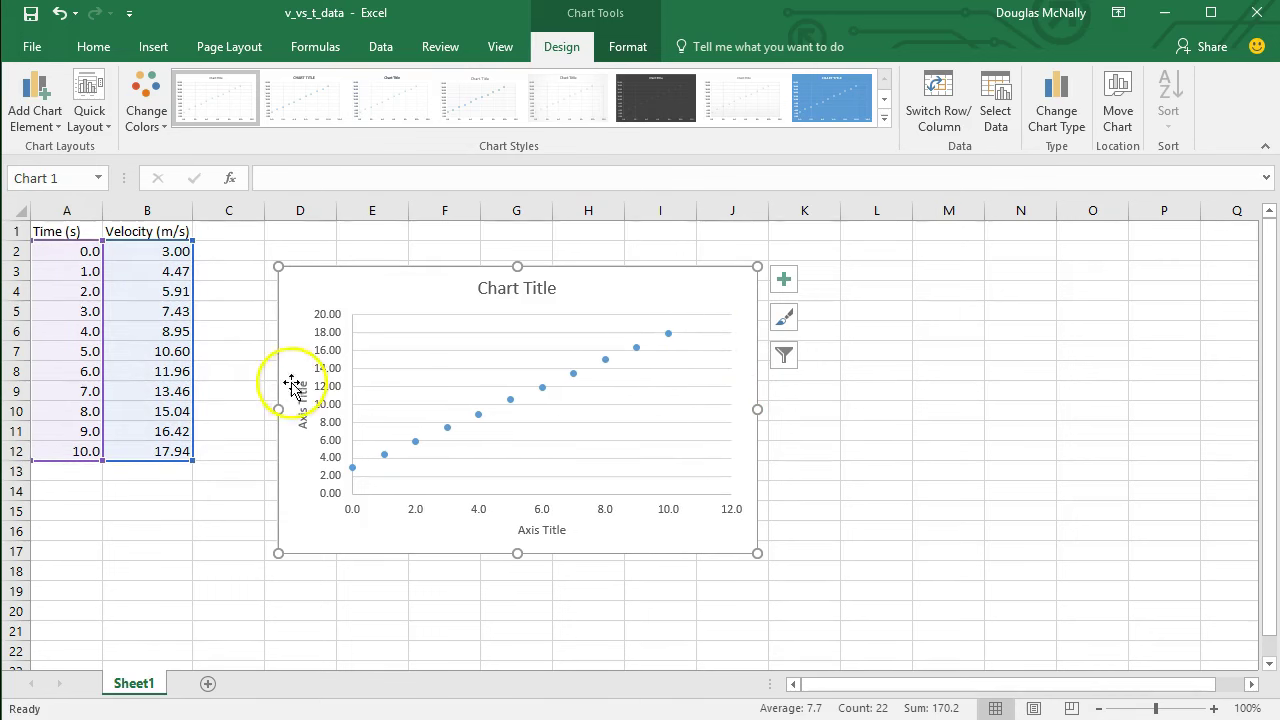
Step: Set the vertical axis title of the chart to "Velocity (m/s)"
left_click(302, 406)
left_click(540, 286)
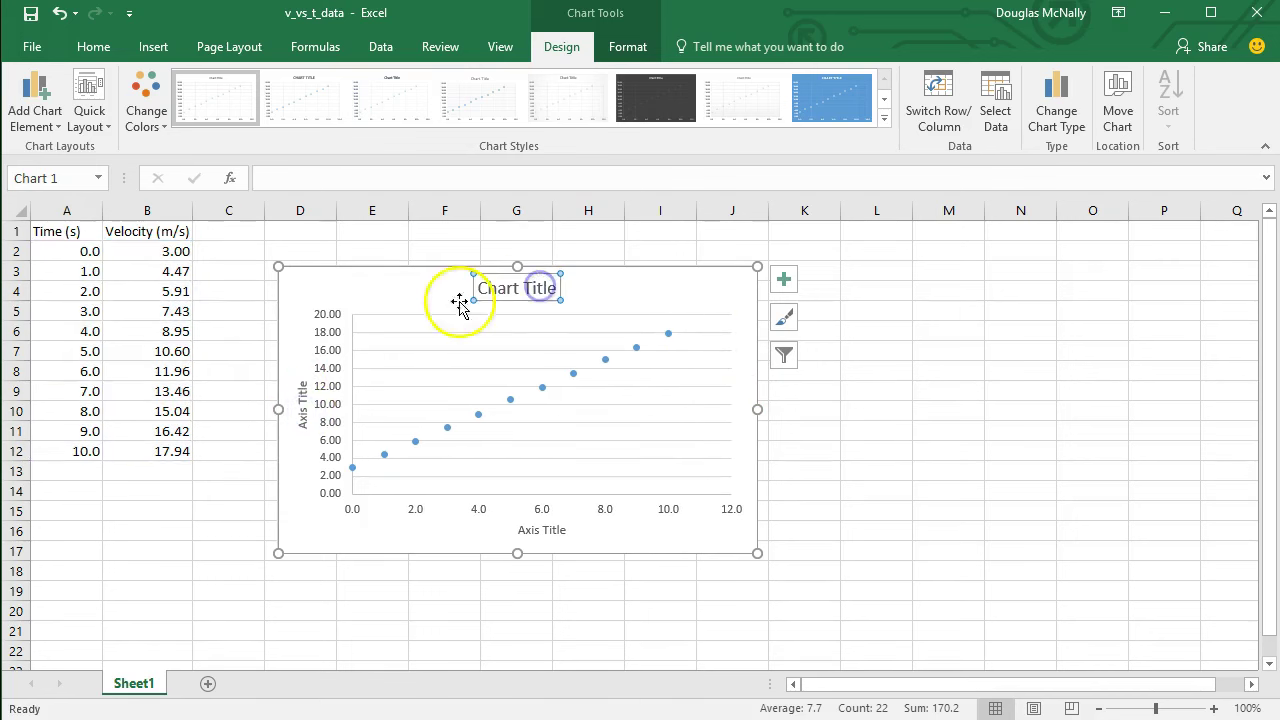
left_click(301, 418)
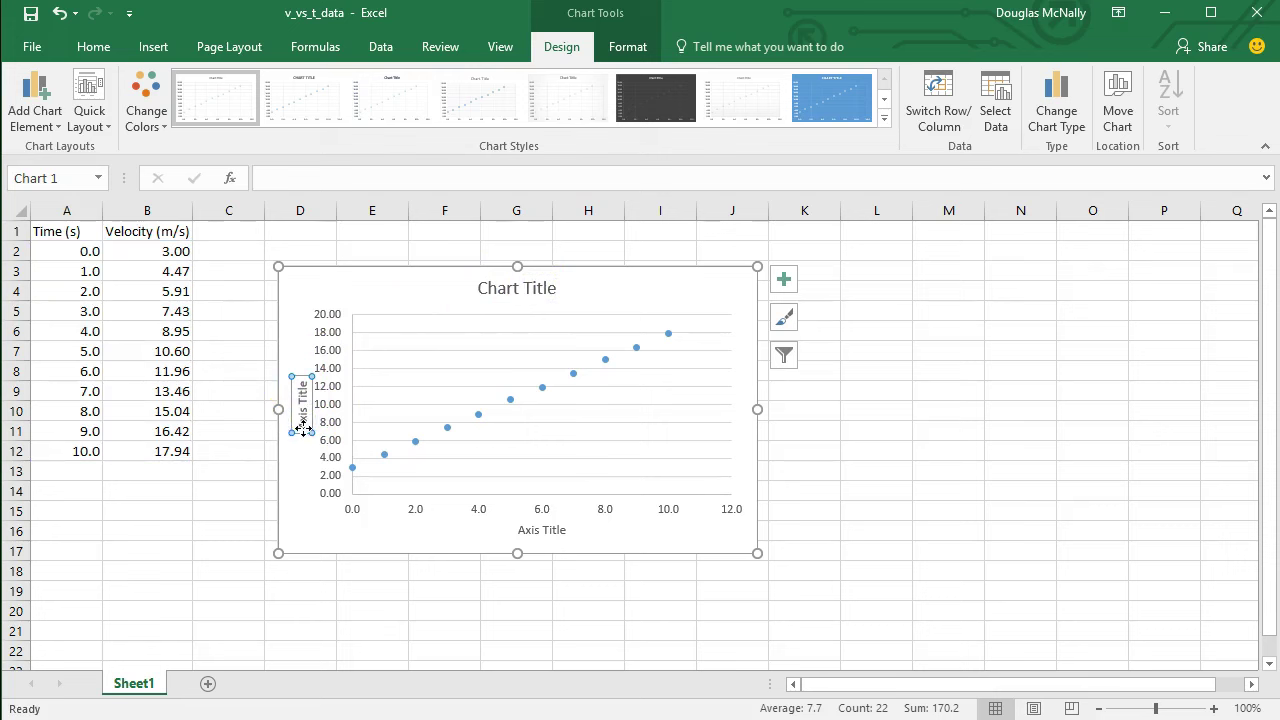
left_click_drag(303, 428, 306, 372)
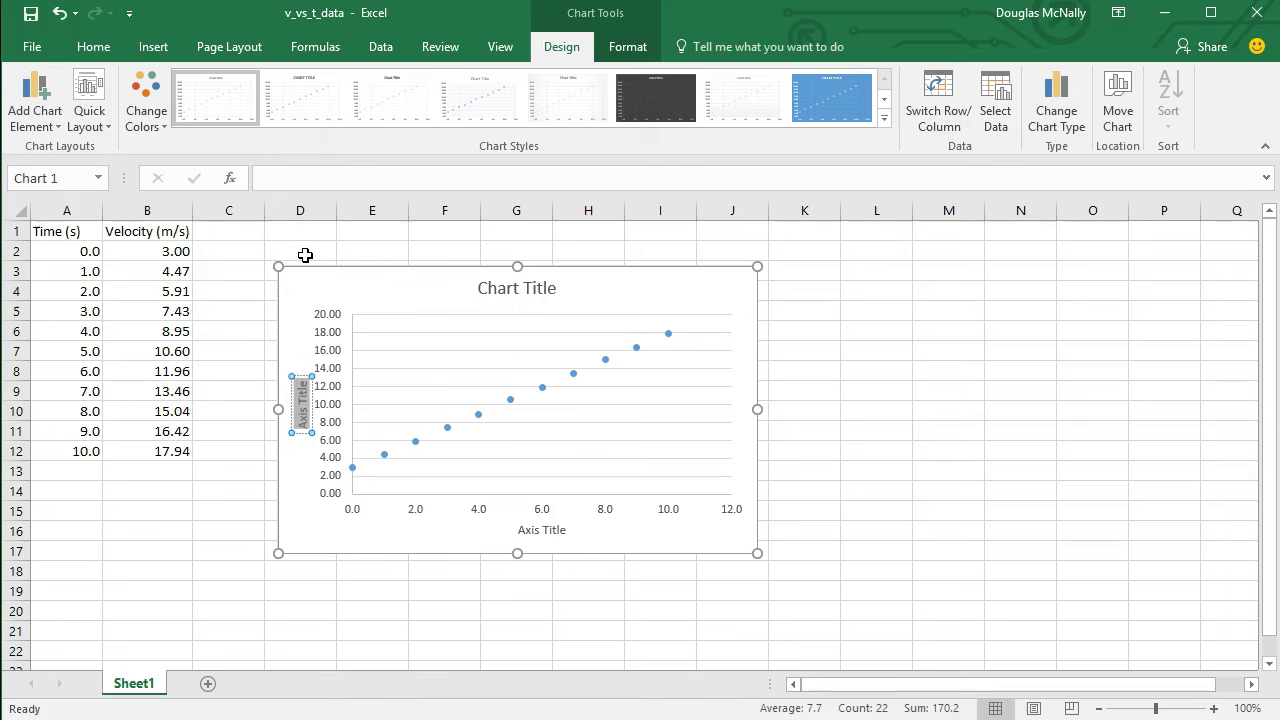
type("v")
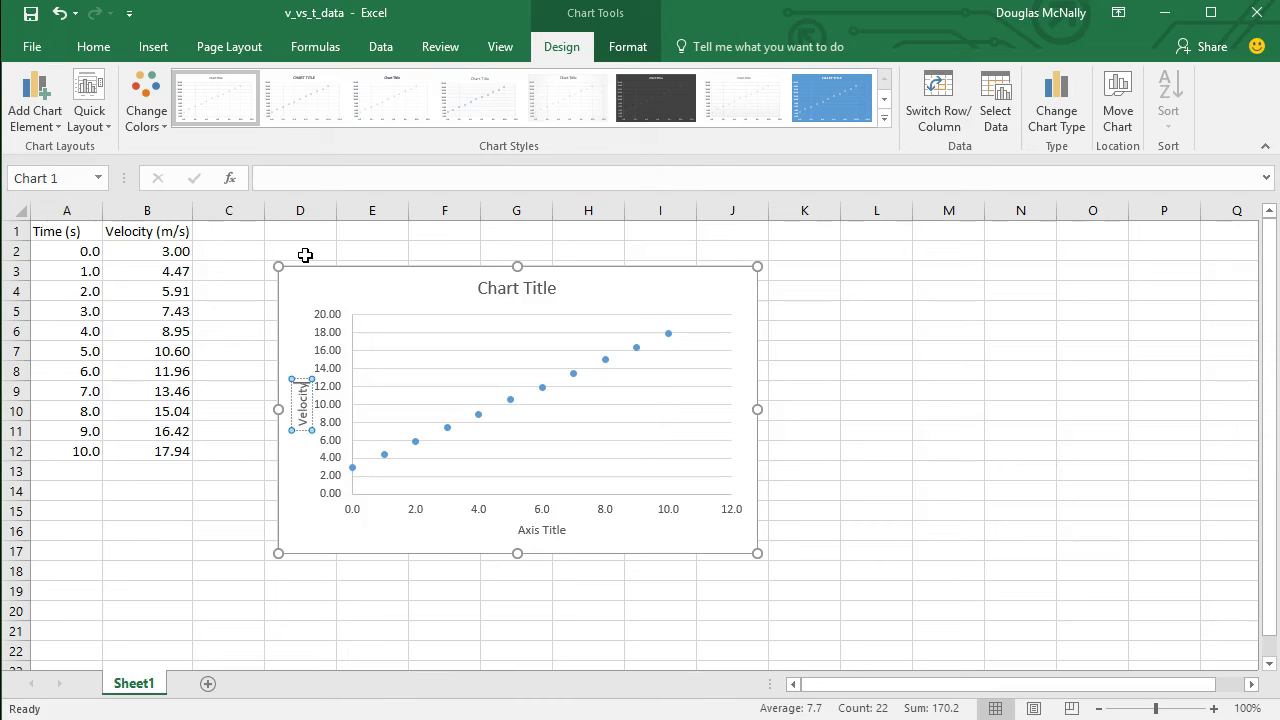
type("elocity (m/s)")
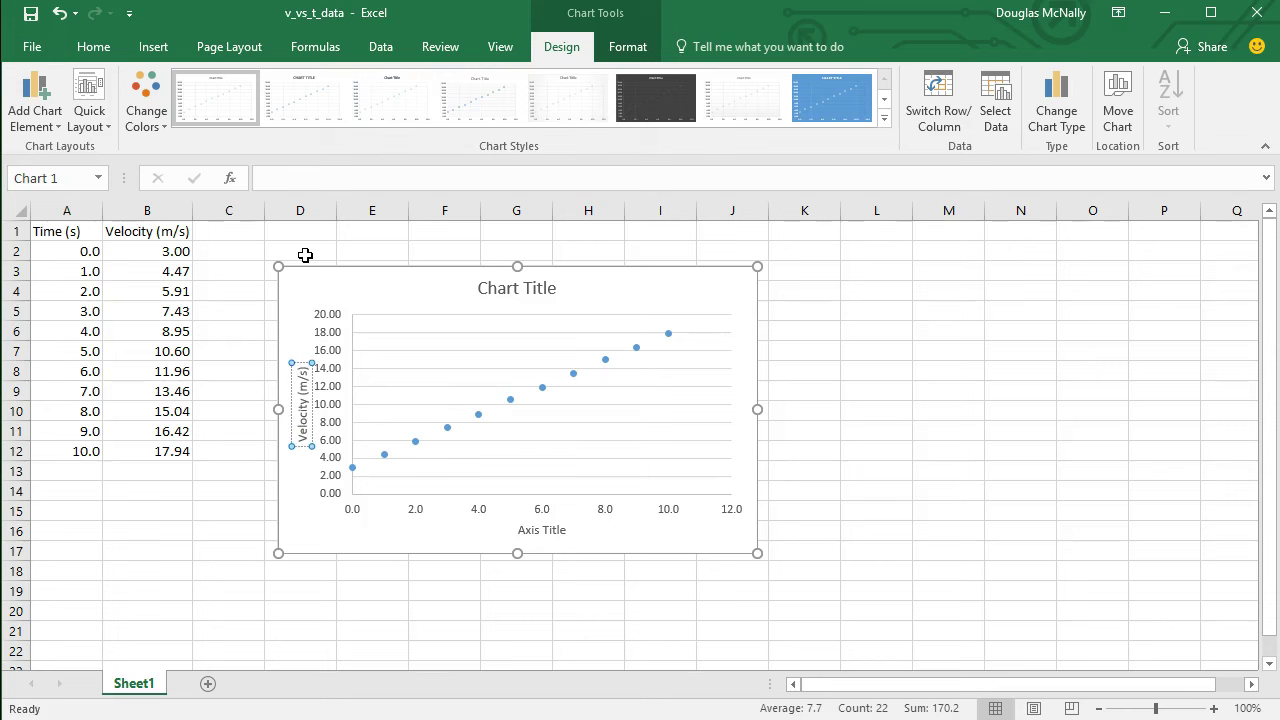
left_click(351, 286)
left_click(314, 393)
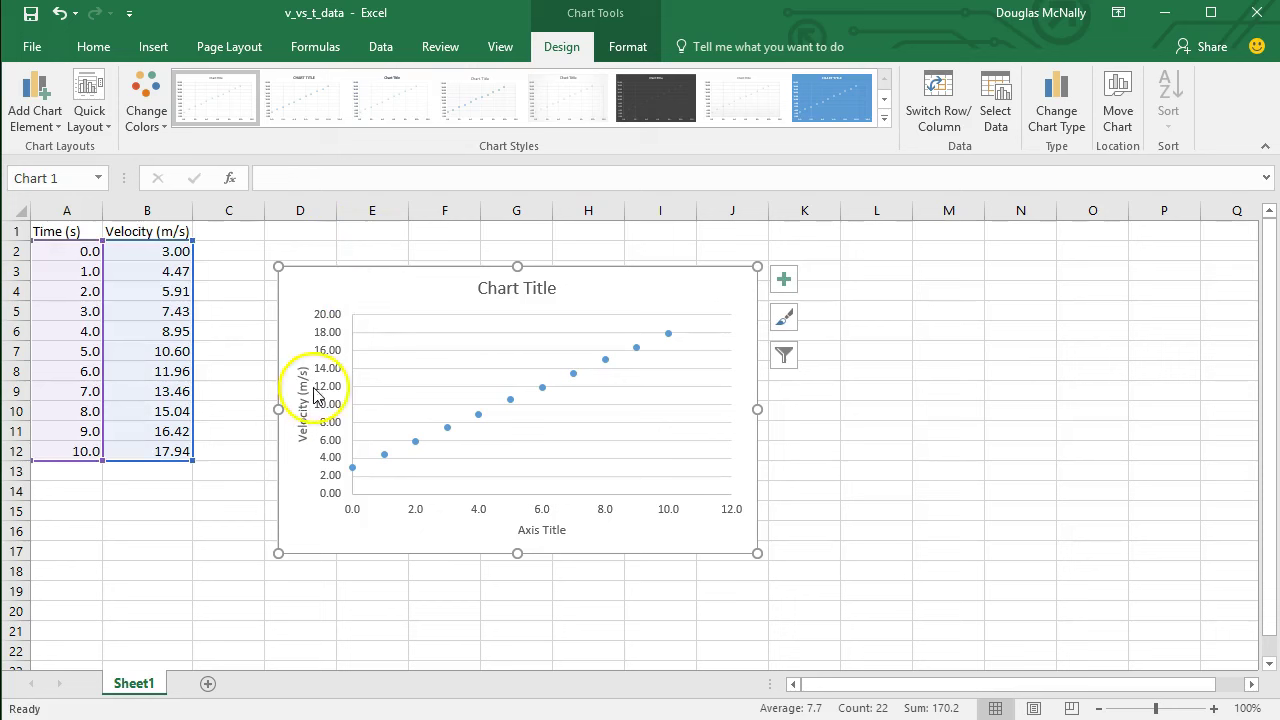
left_click(301, 375)
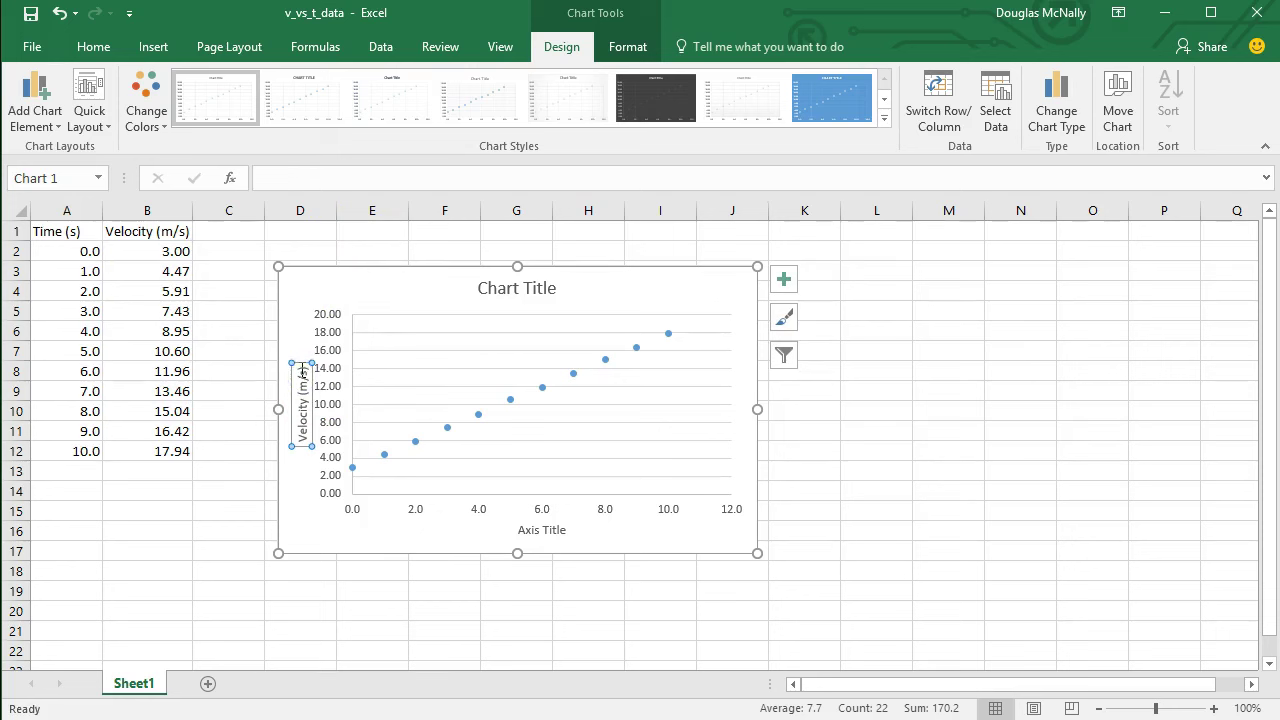
left_click_drag(302, 372, 304, 398)
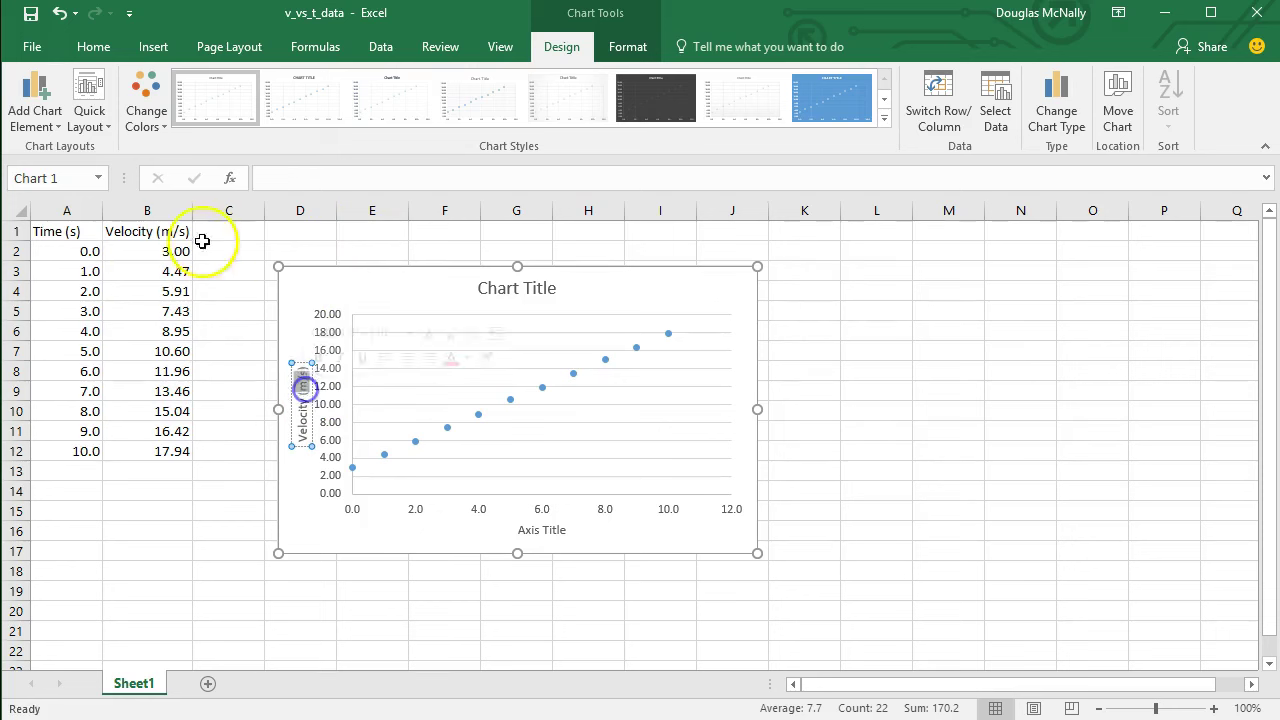
left_click(292, 319)
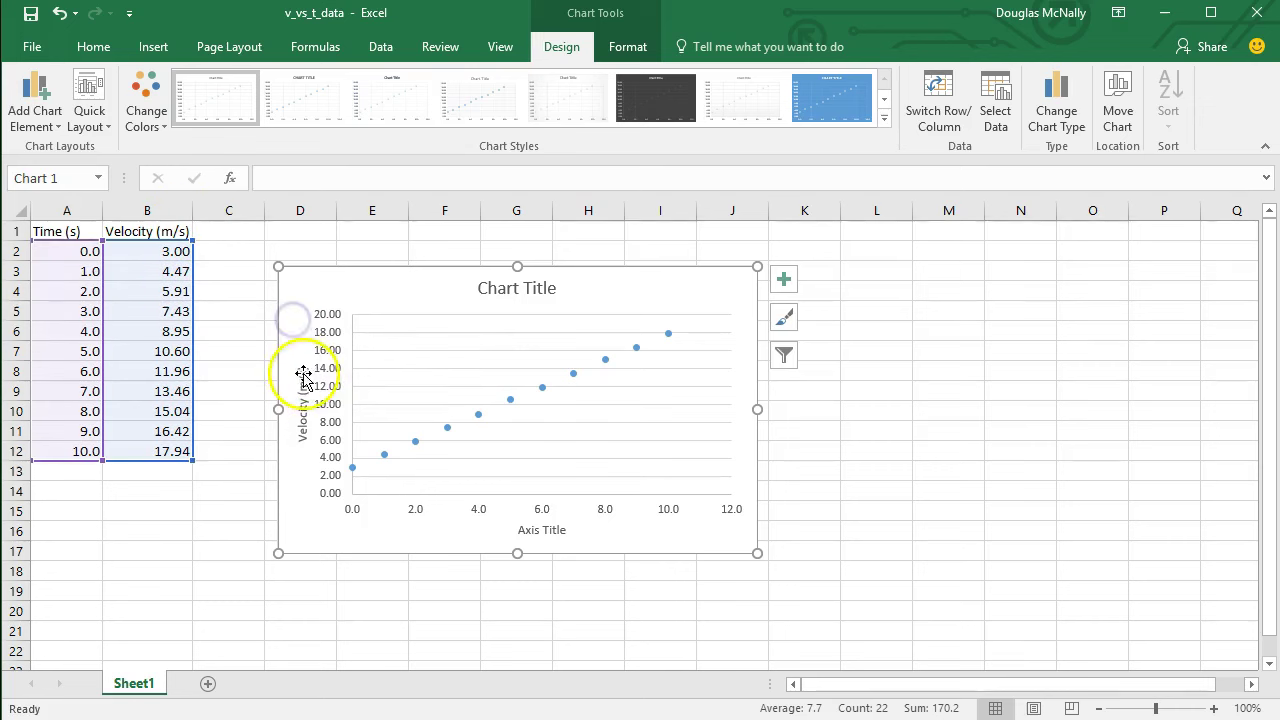
Step: Set the horizontal axis title of the chart to "Time (s)"
left_click(533, 528)
left_click_drag(515, 529, 586, 531)
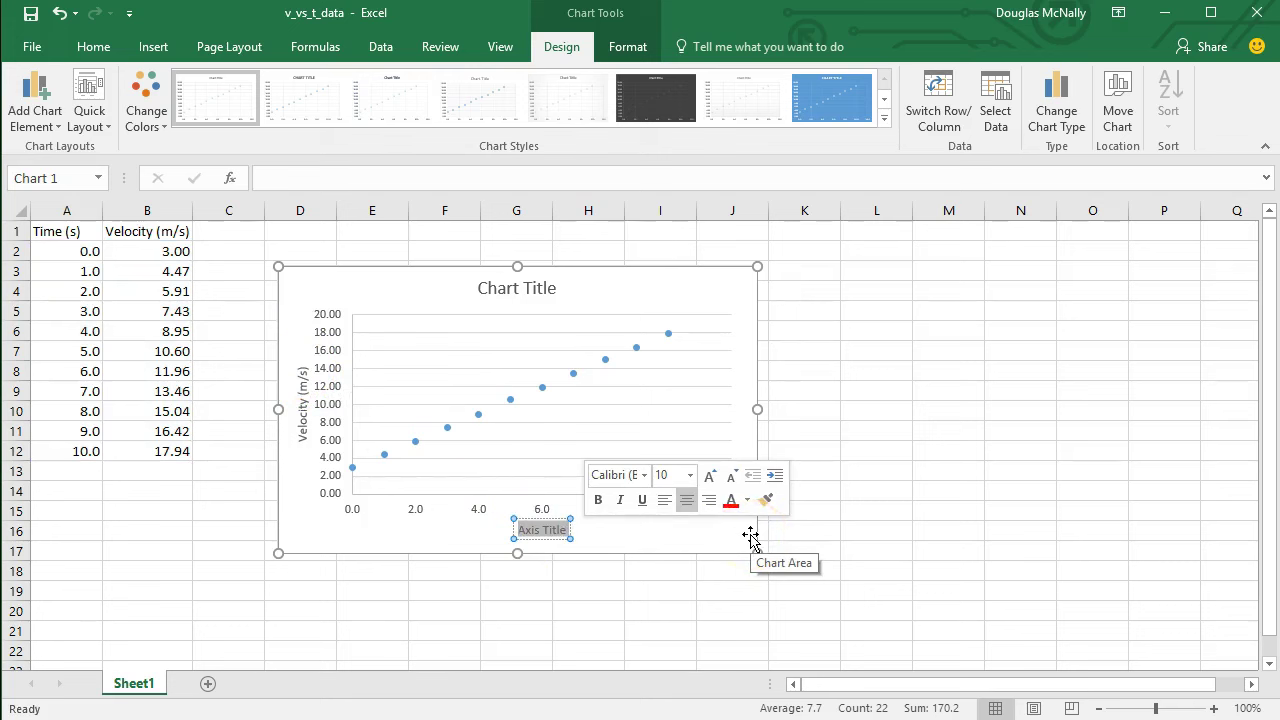
type("Time (s")
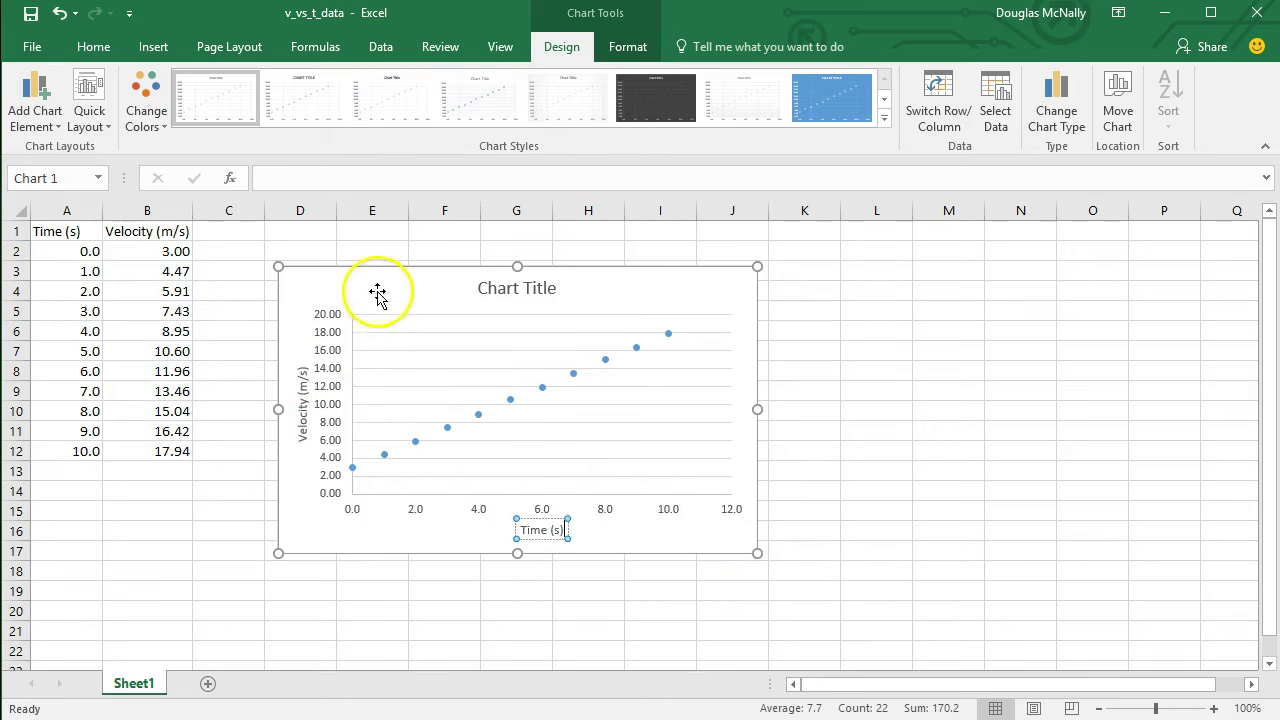
left_click(377, 291)
Step: Replace the chart title text with "Velocity vs. Time for ball rolling down ramp"
left_click(518, 288)
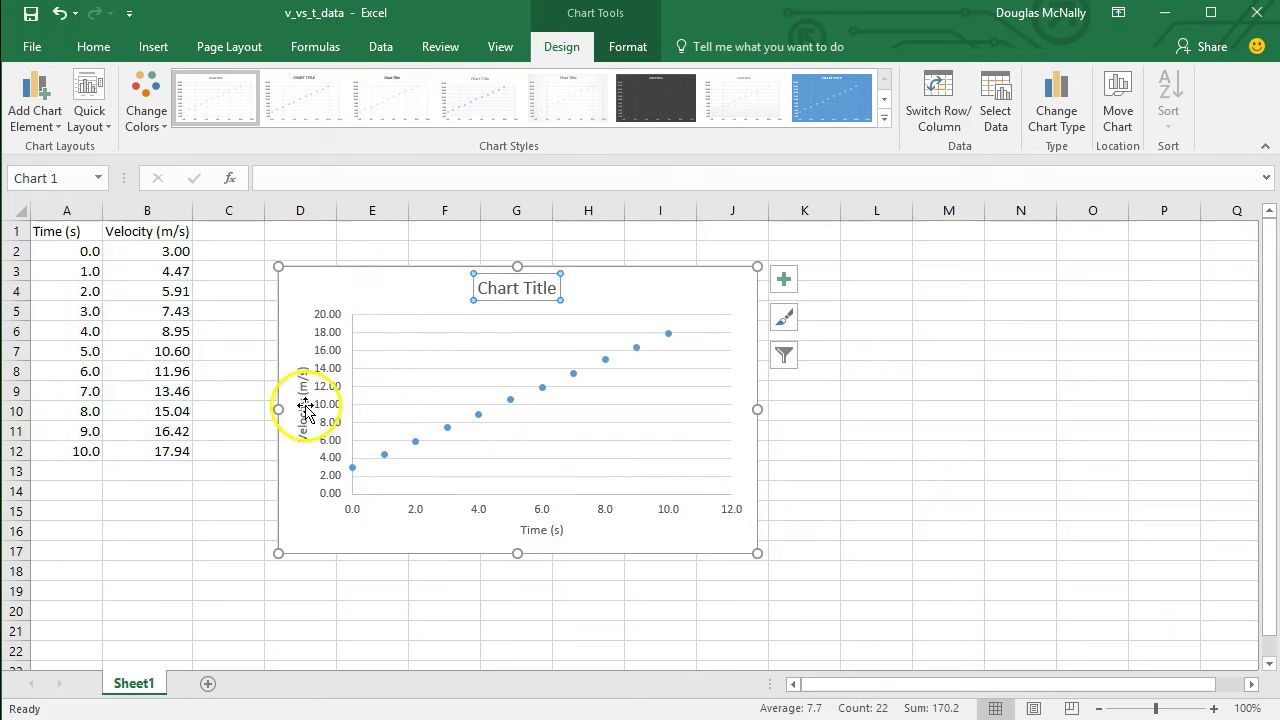
left_click(476, 289)
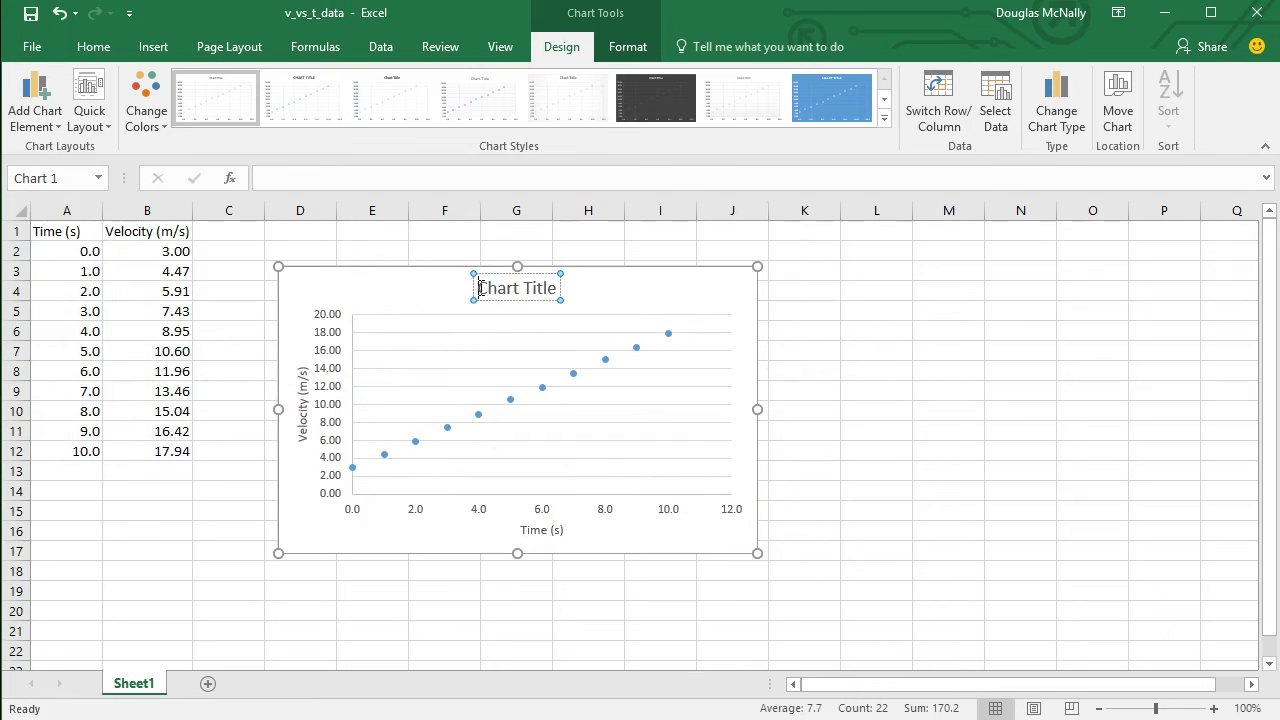
left_click_drag(480, 288, 607, 288)
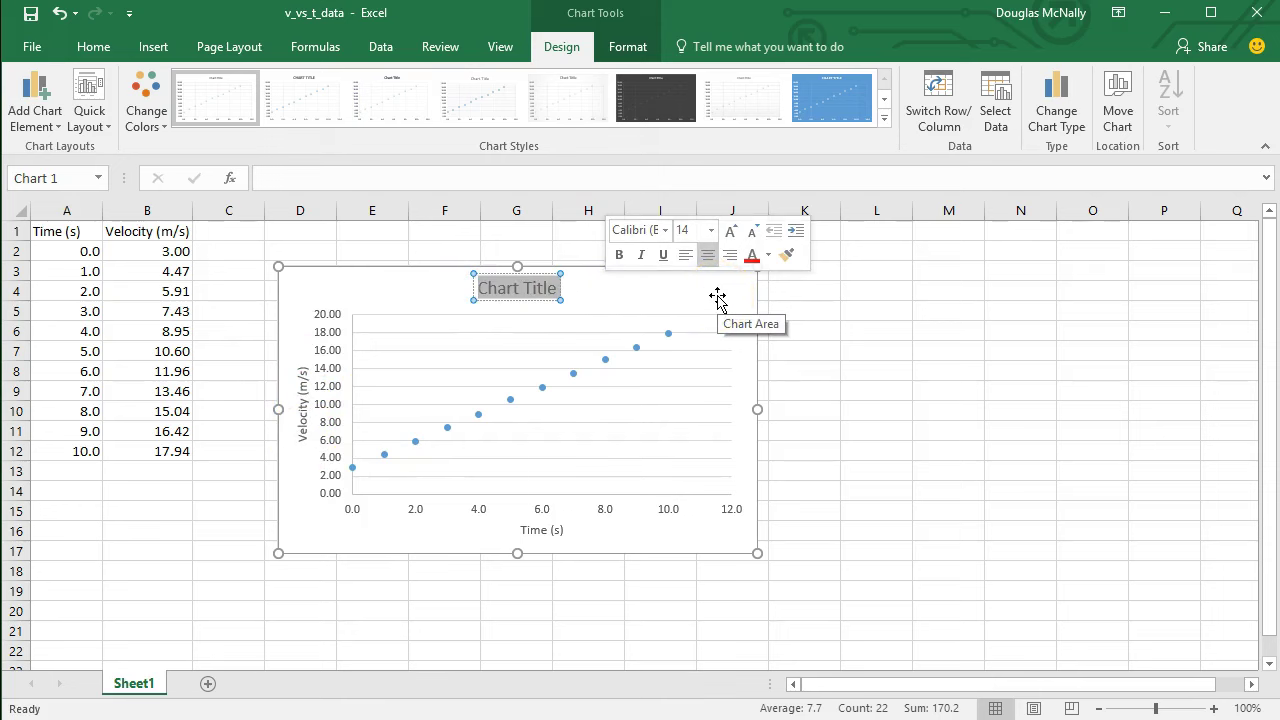
type("Veloc")
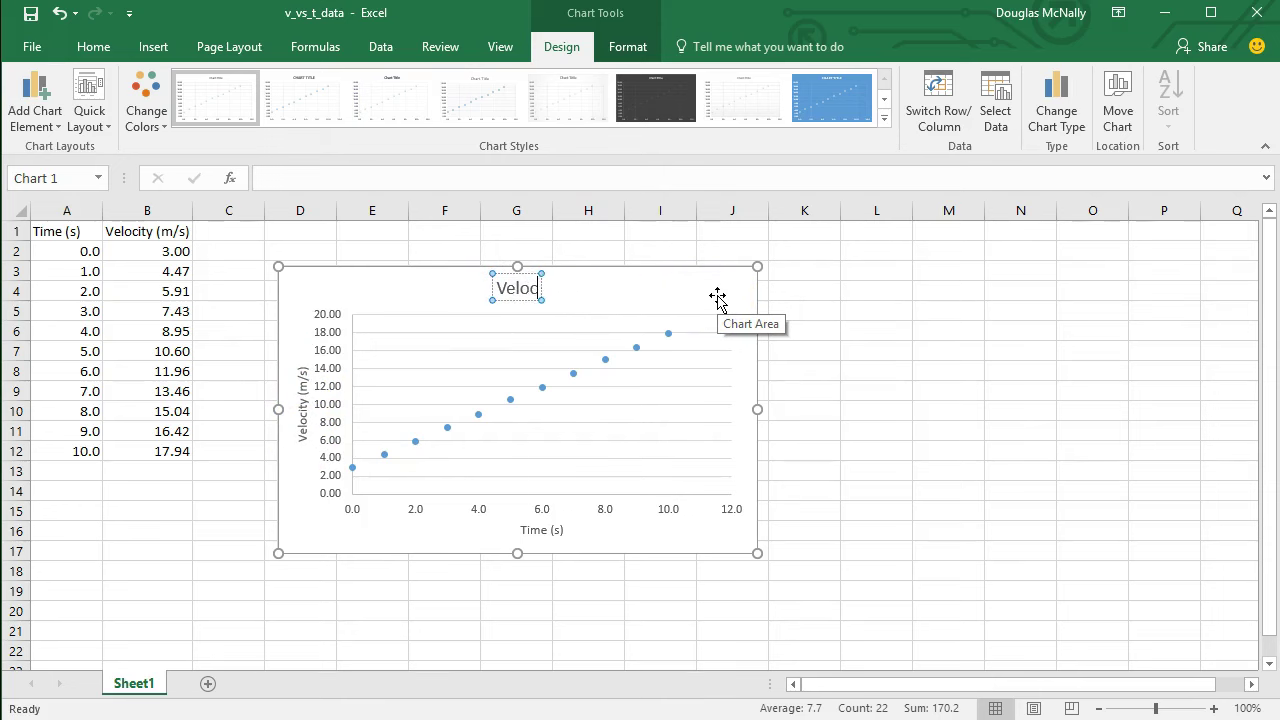
type("ity vs.")
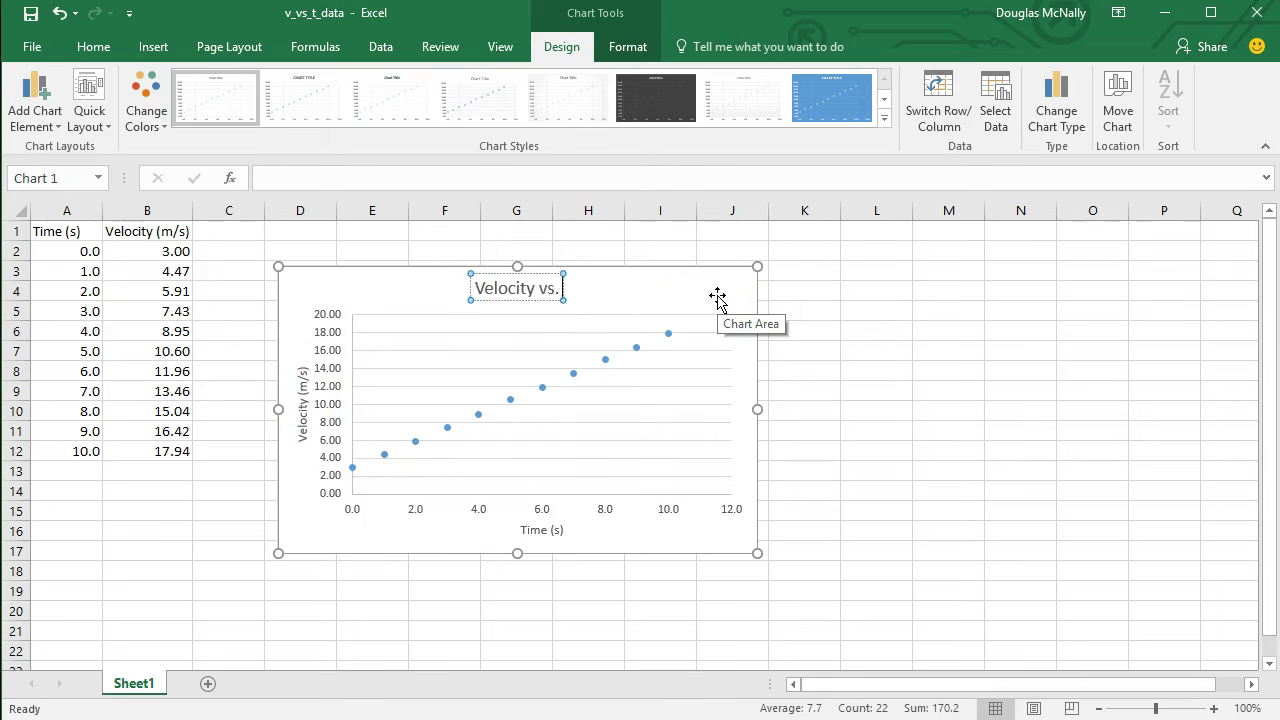
type(" Time for ball ro")
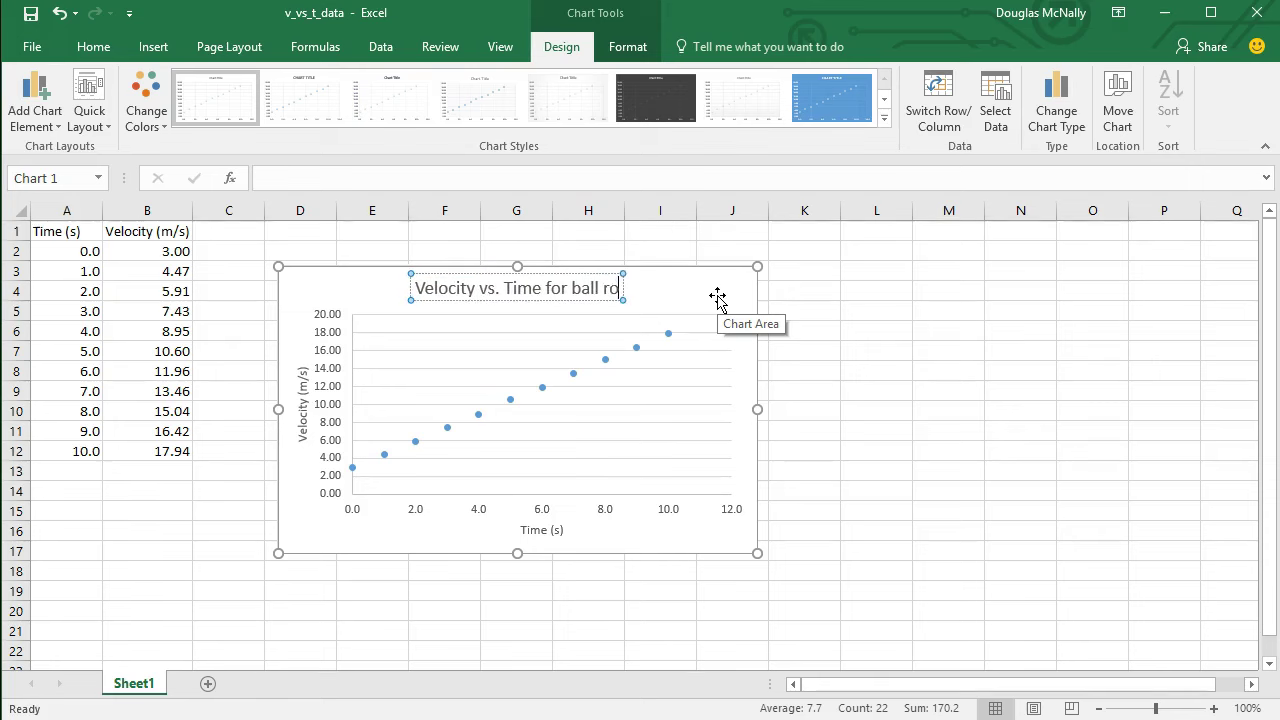
type("lling down ramp")
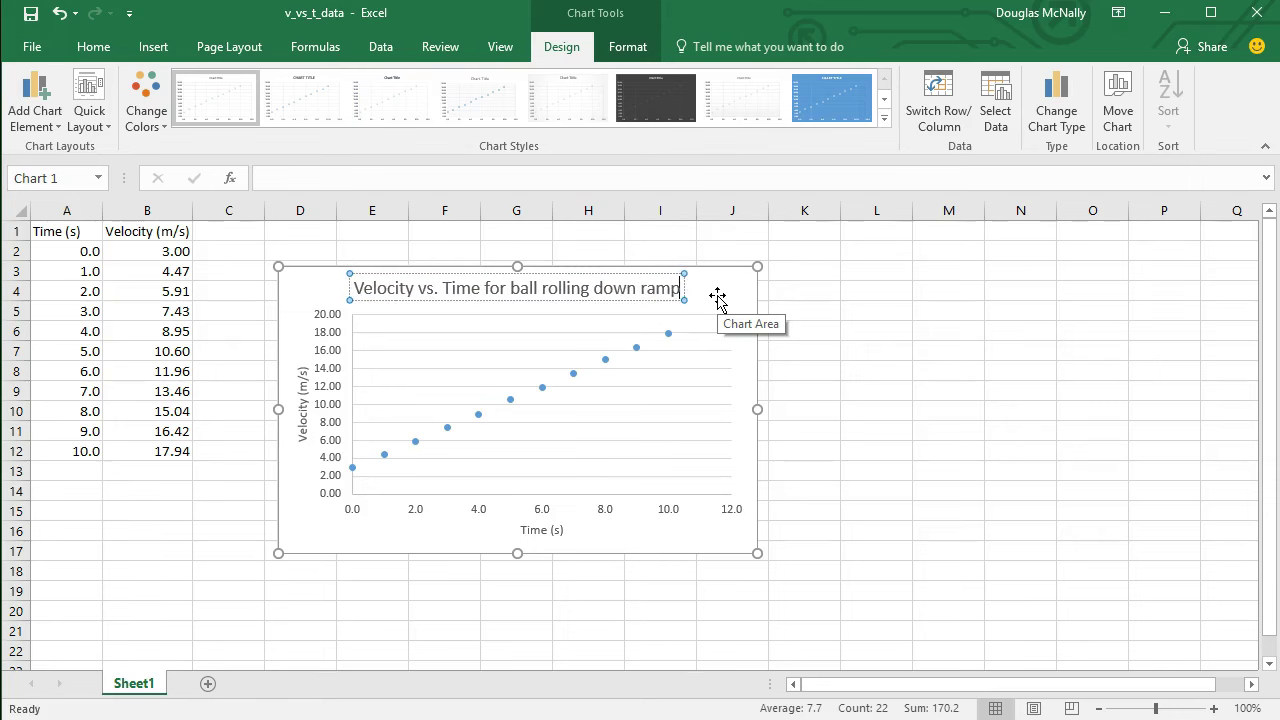
left_click(718, 300)
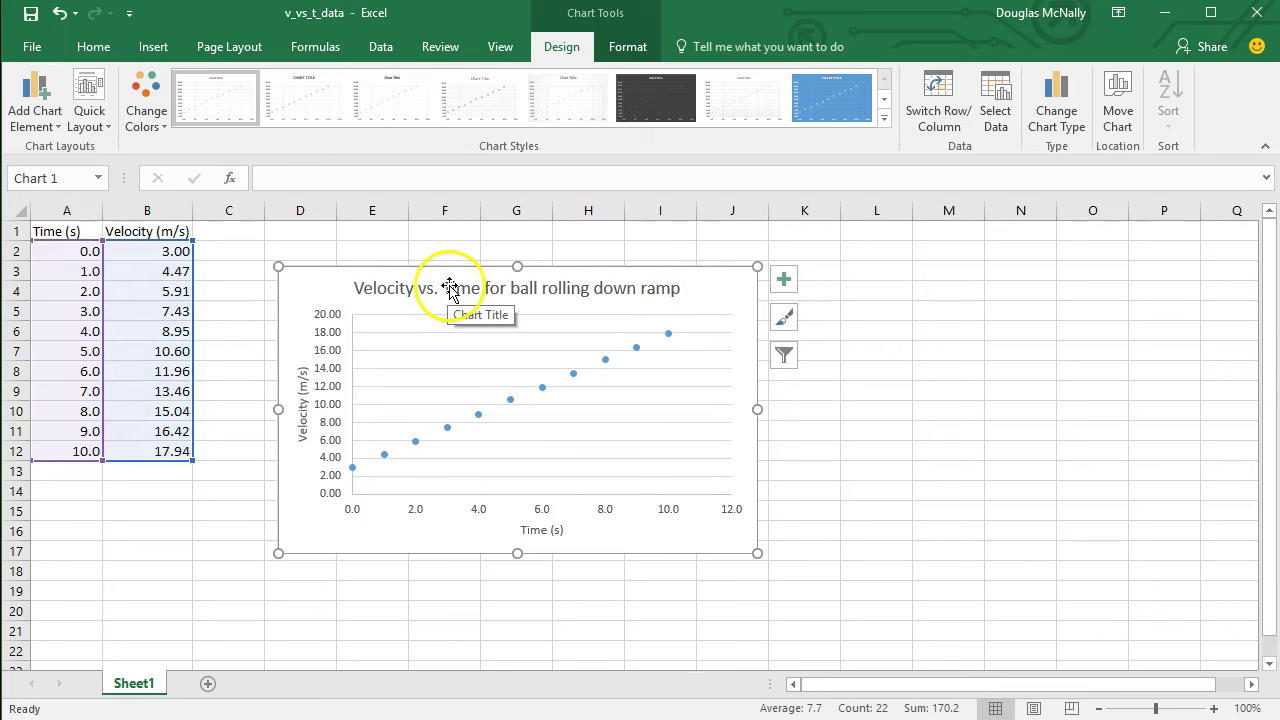
left_click(415, 441)
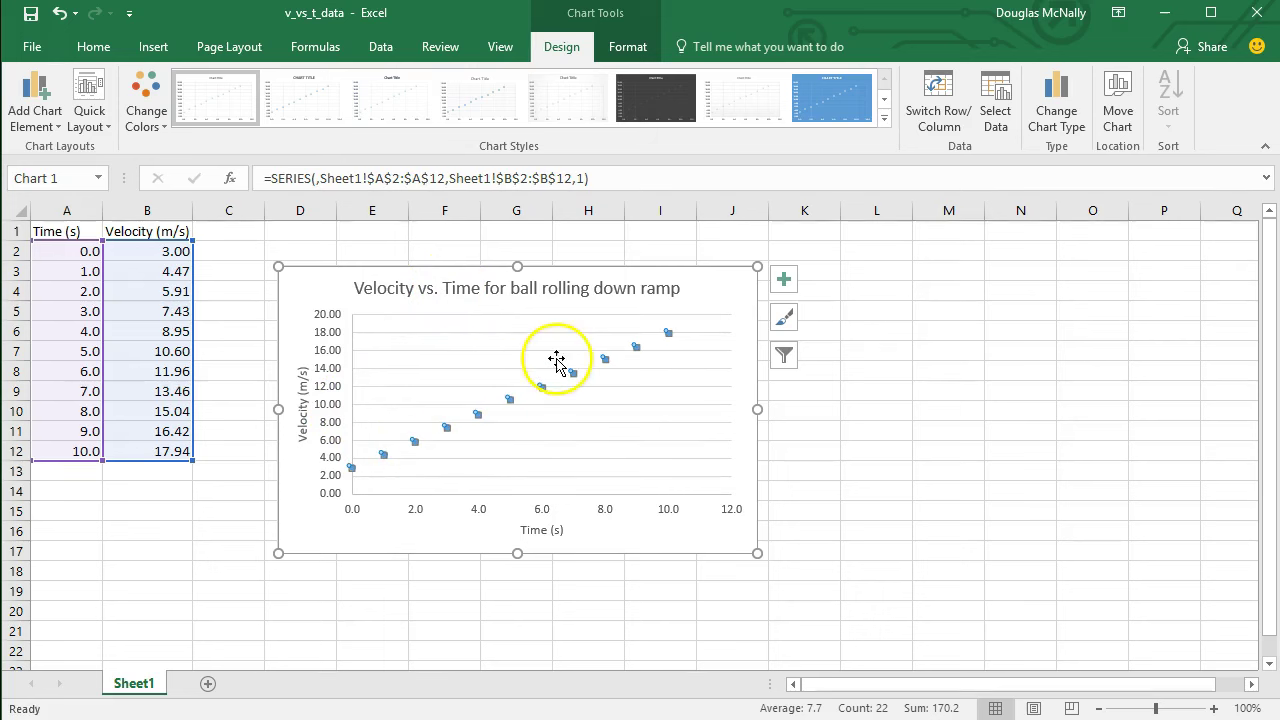
left_click(296, 294)
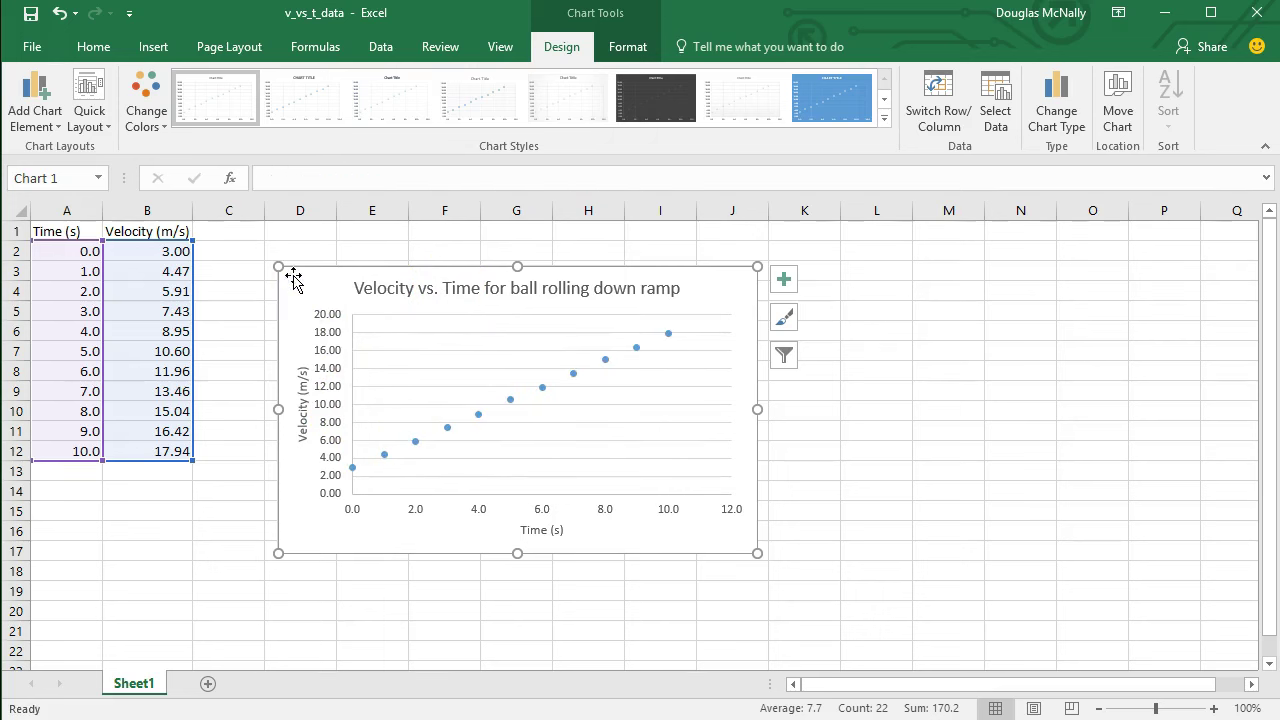
left_click(446, 428)
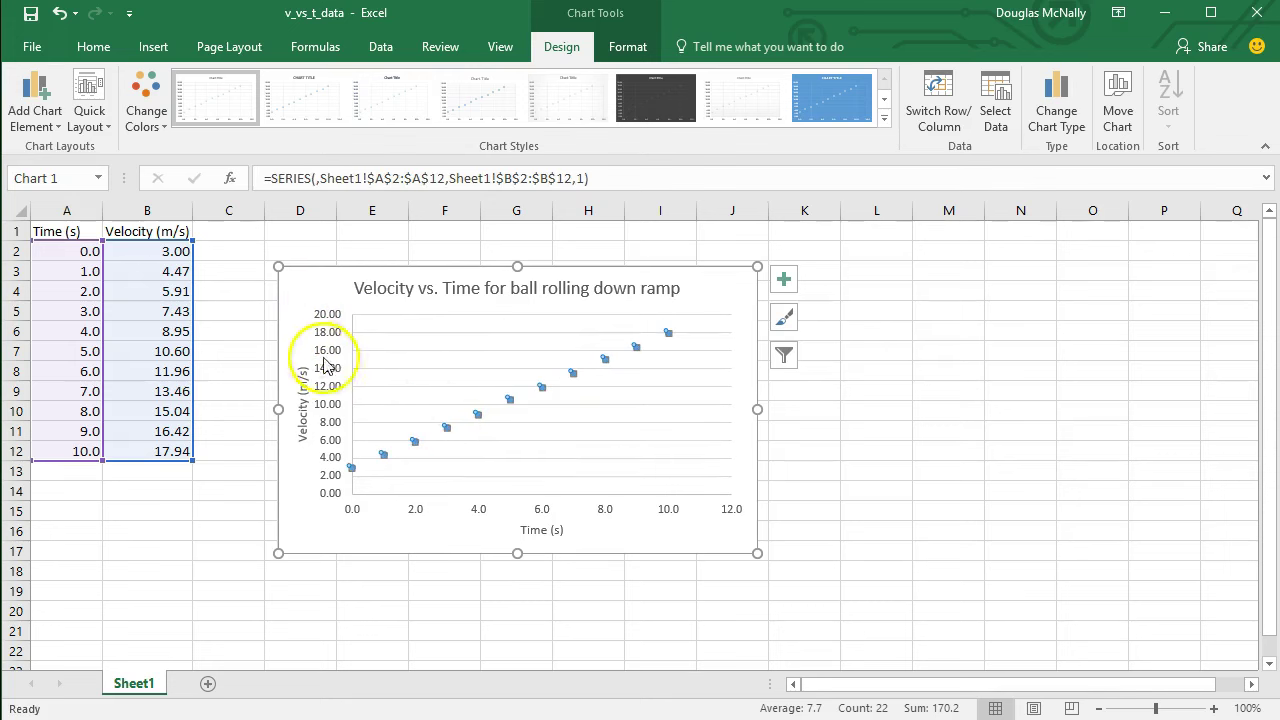
left_click(442, 360)
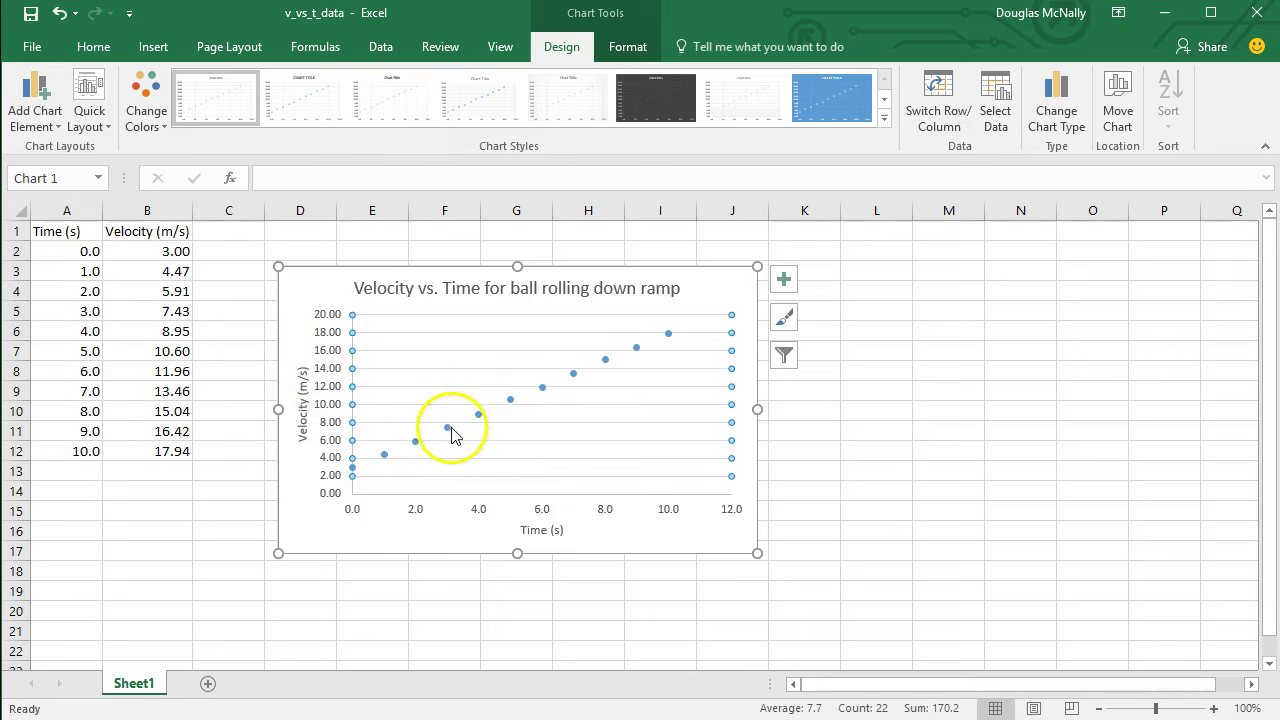
Step: Add a linear trendline to the velocity data series in the scatter chart
left_click(445, 428)
right_click(447, 430)
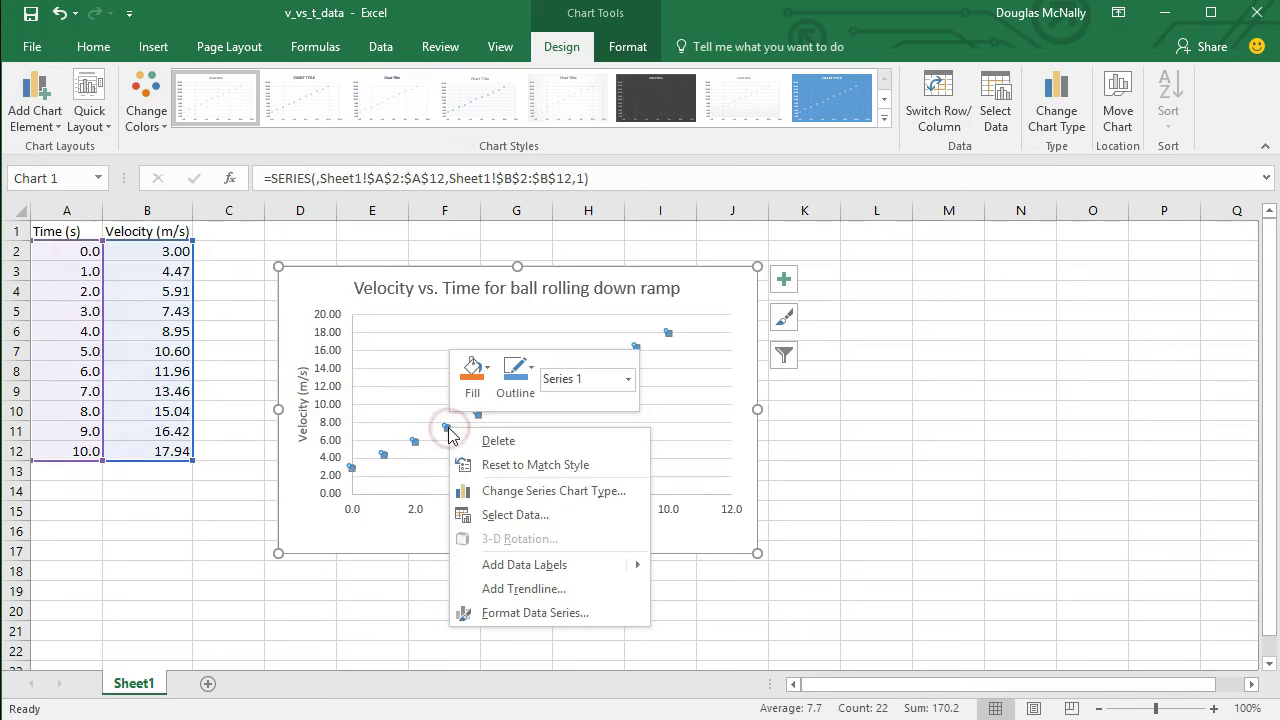
key("Escape")
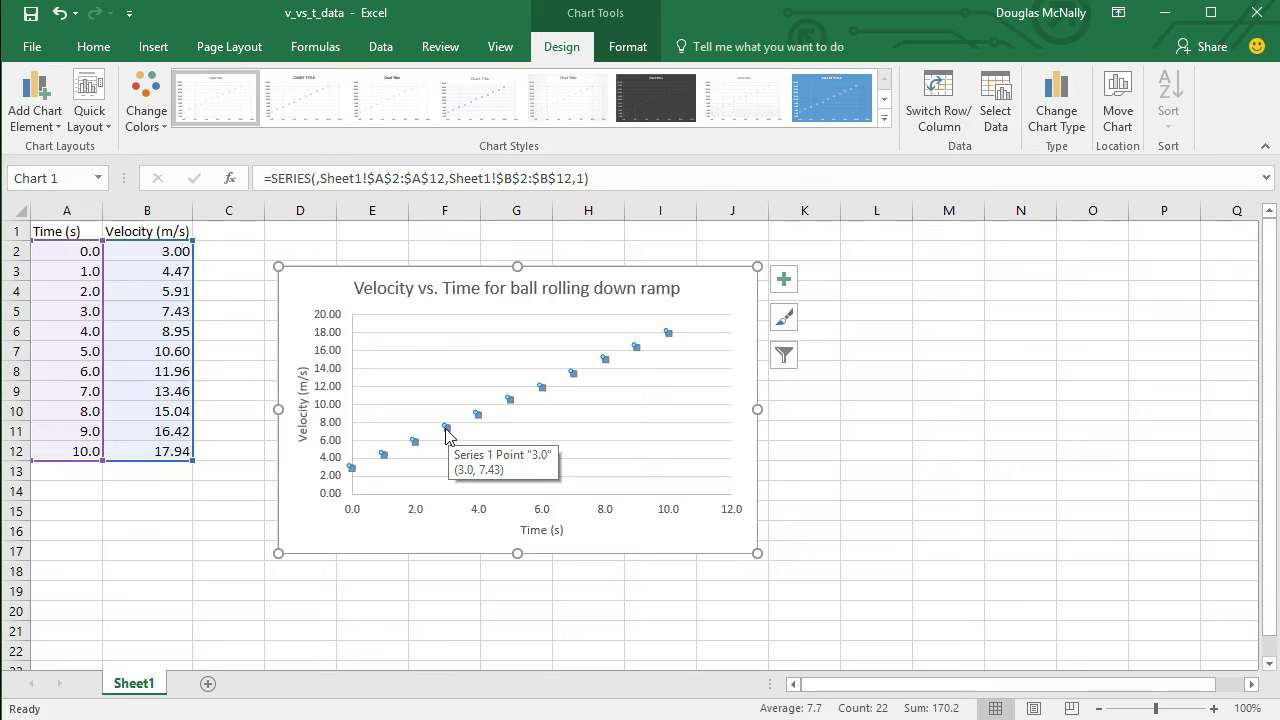
right_click(446, 428)
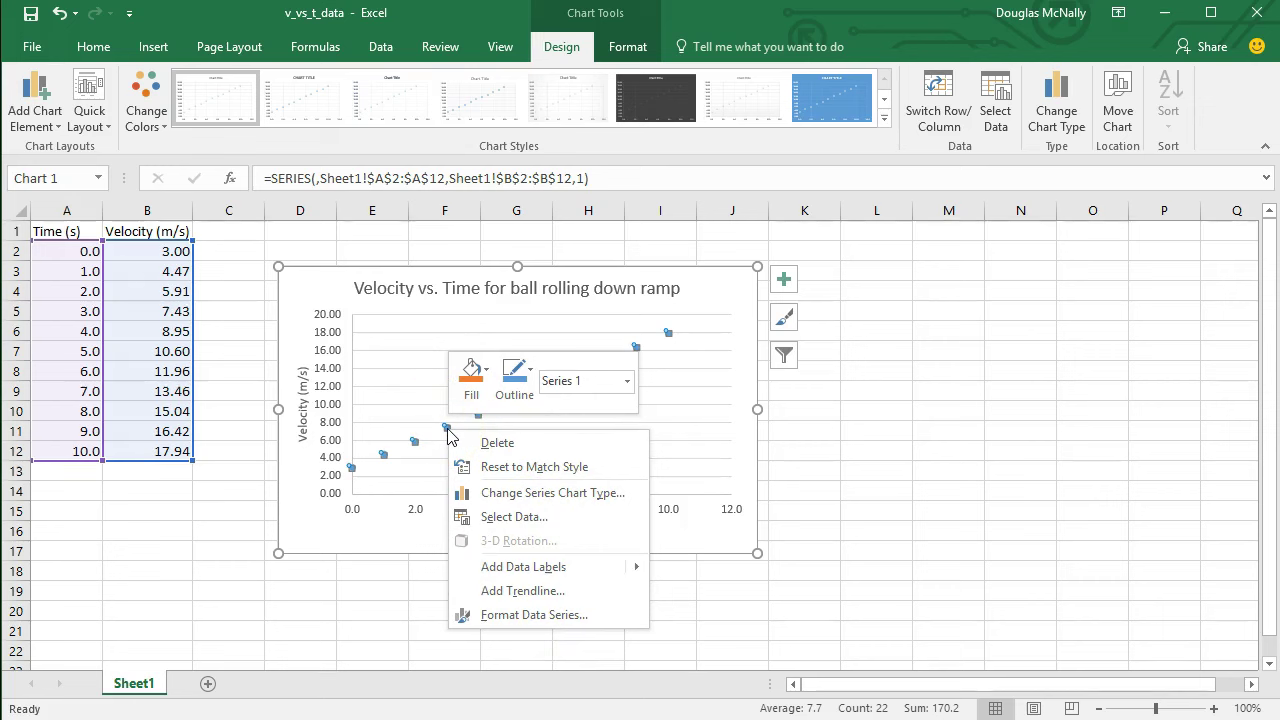
left_click(535, 597)
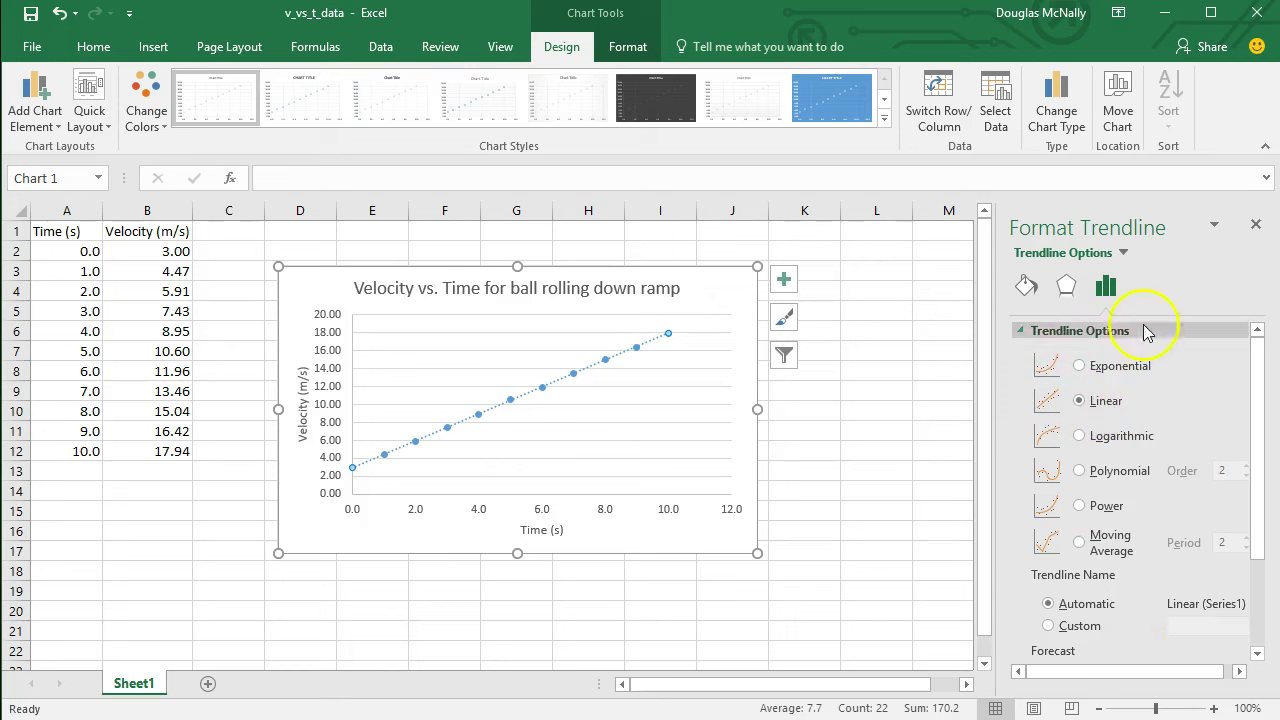
Step: Display the trendline's equation and R-squared value on the chart
scroll(1103, 527, "down", 3)
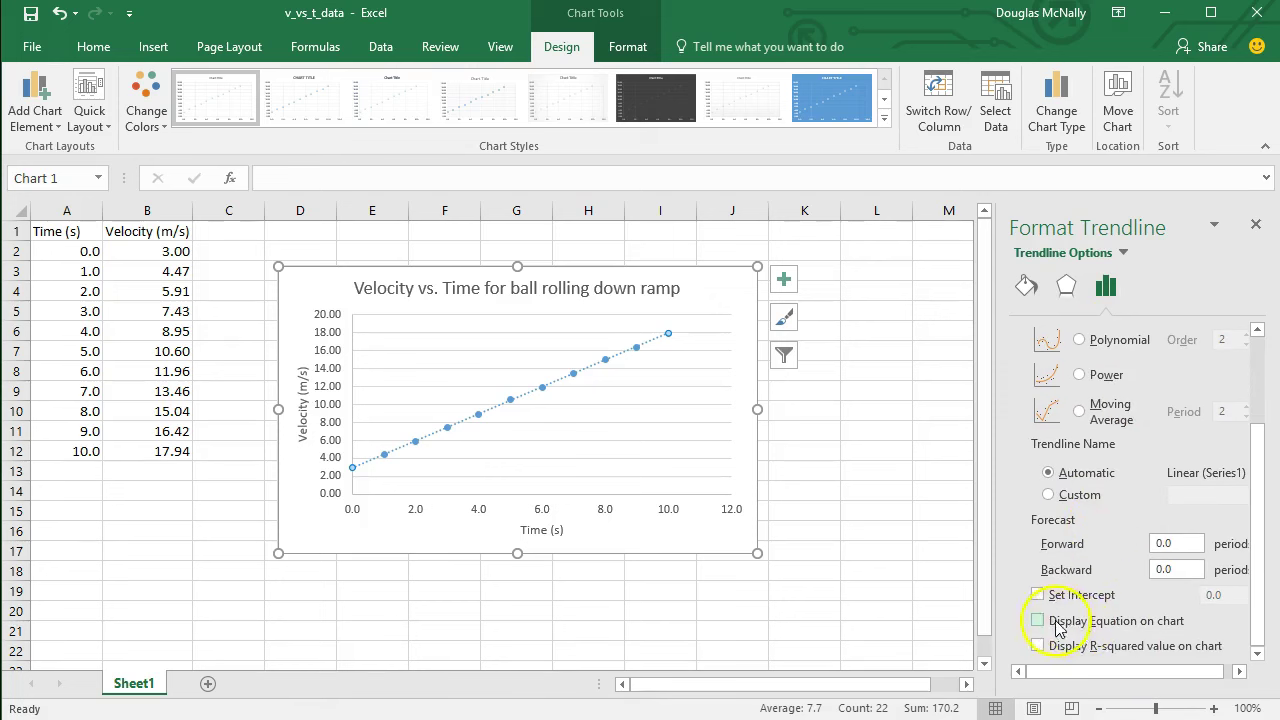
scroll(1055, 620, "up", 3)
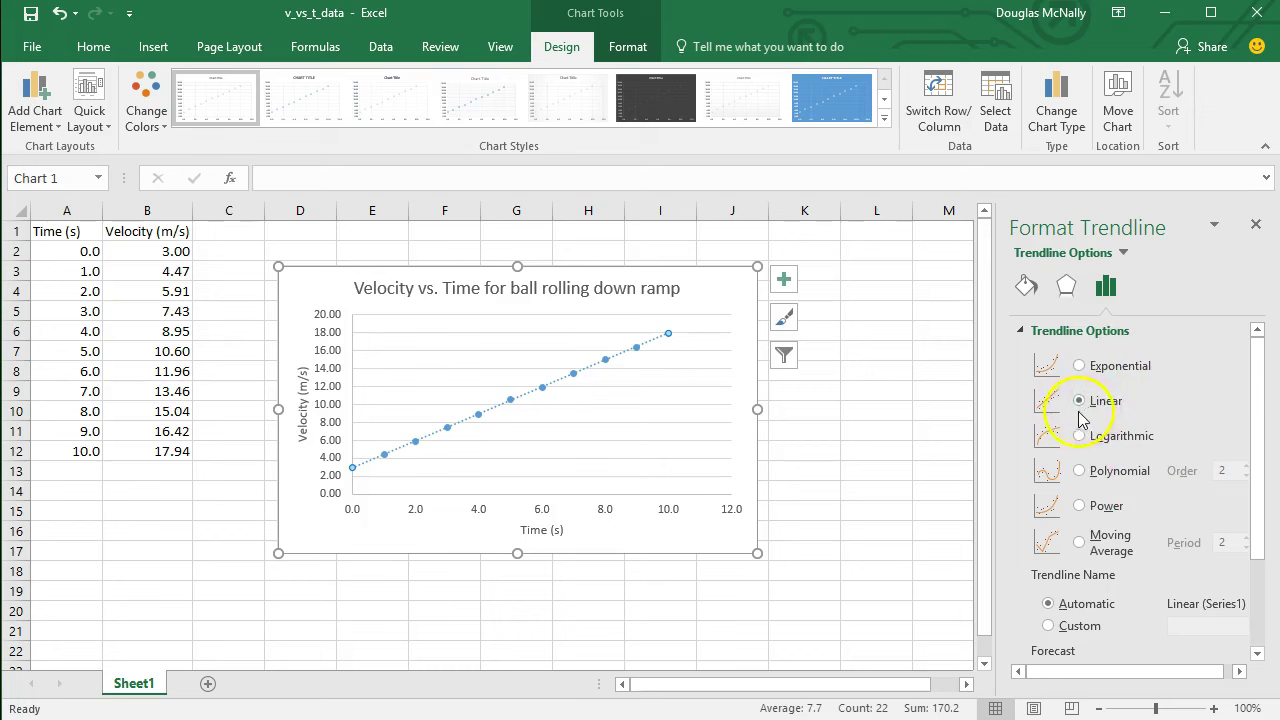
scroll(1080, 502, "down", 3)
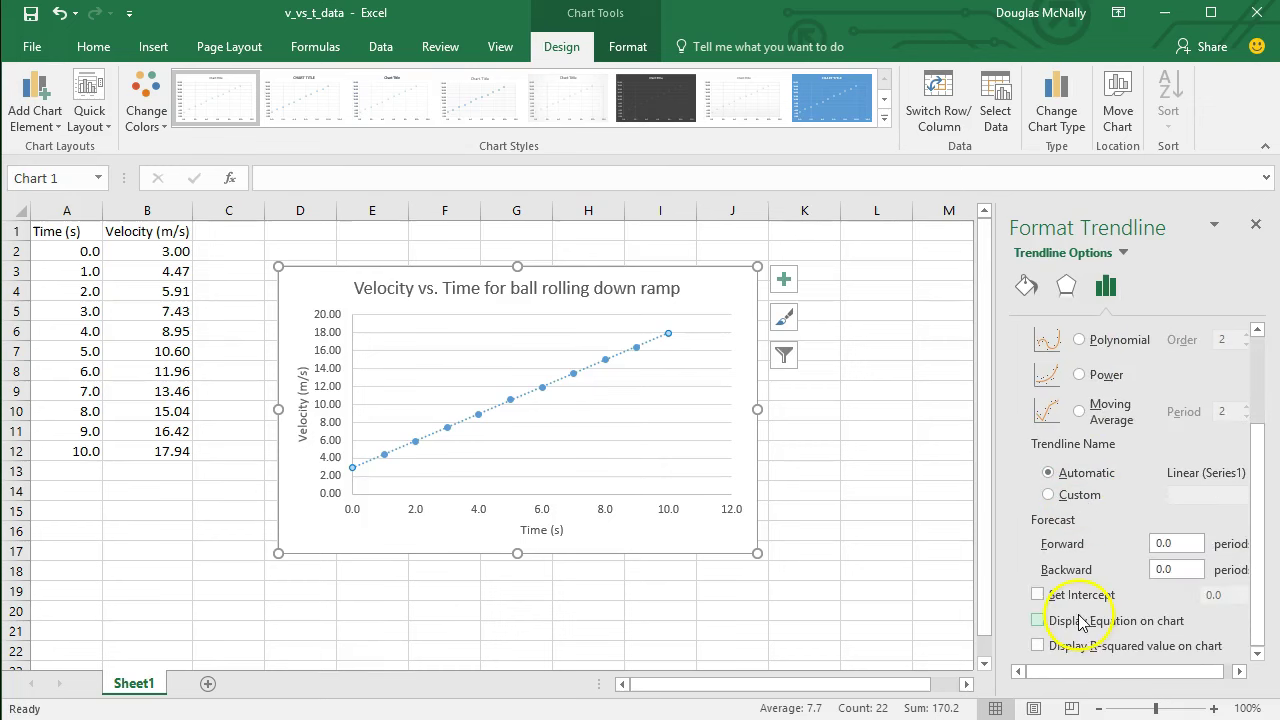
left_click(1039, 647)
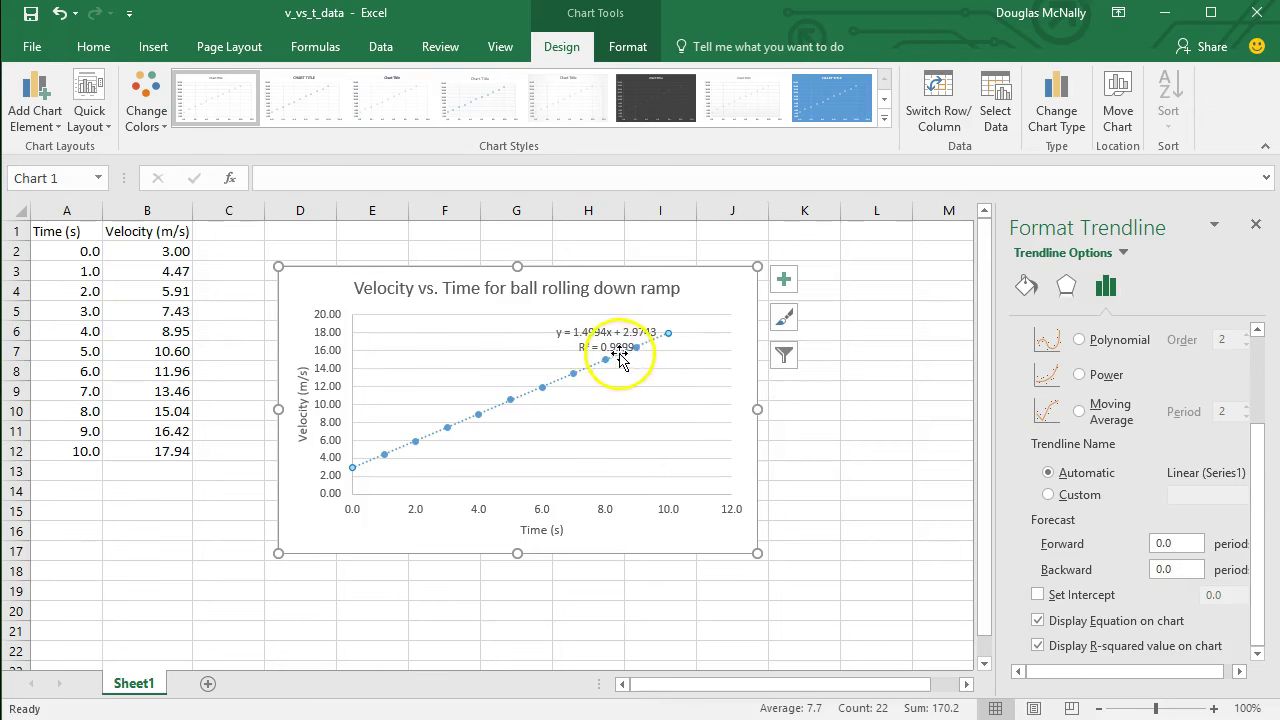
Step: Move the trendline equation label off the data points into the empty area above the line
left_click(600, 335)
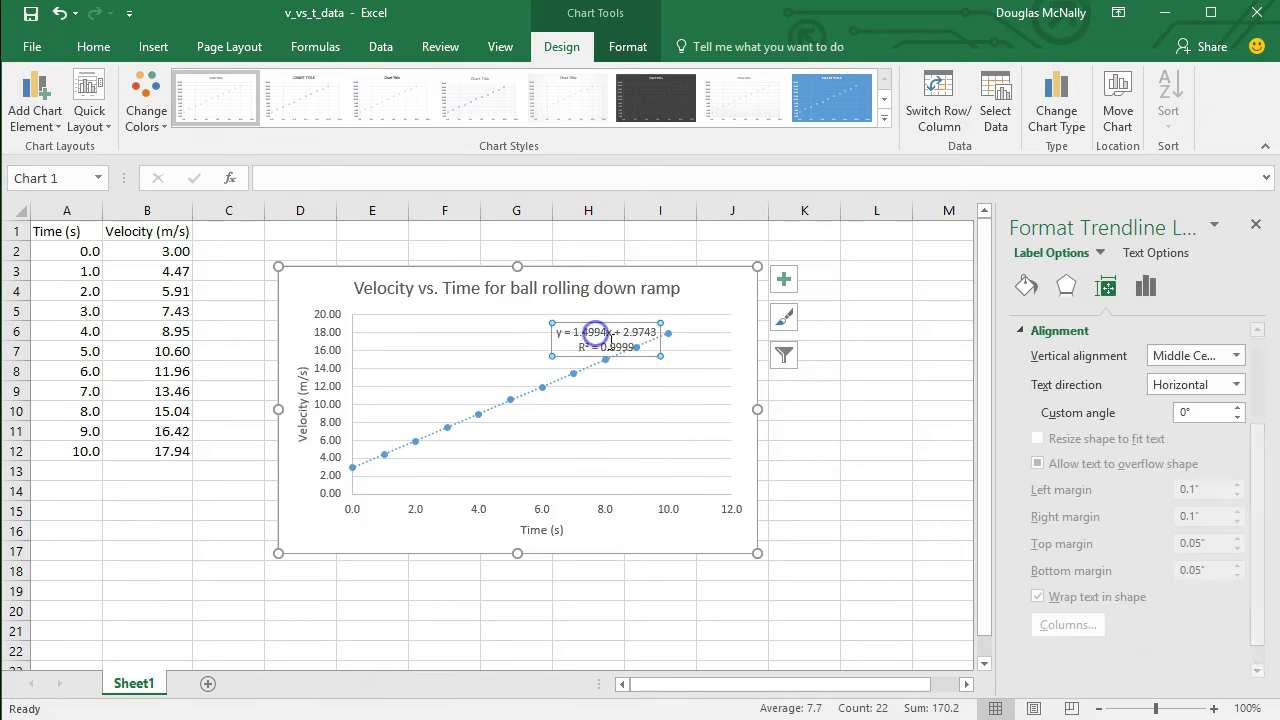
left_click_drag(598, 324, 499, 318)
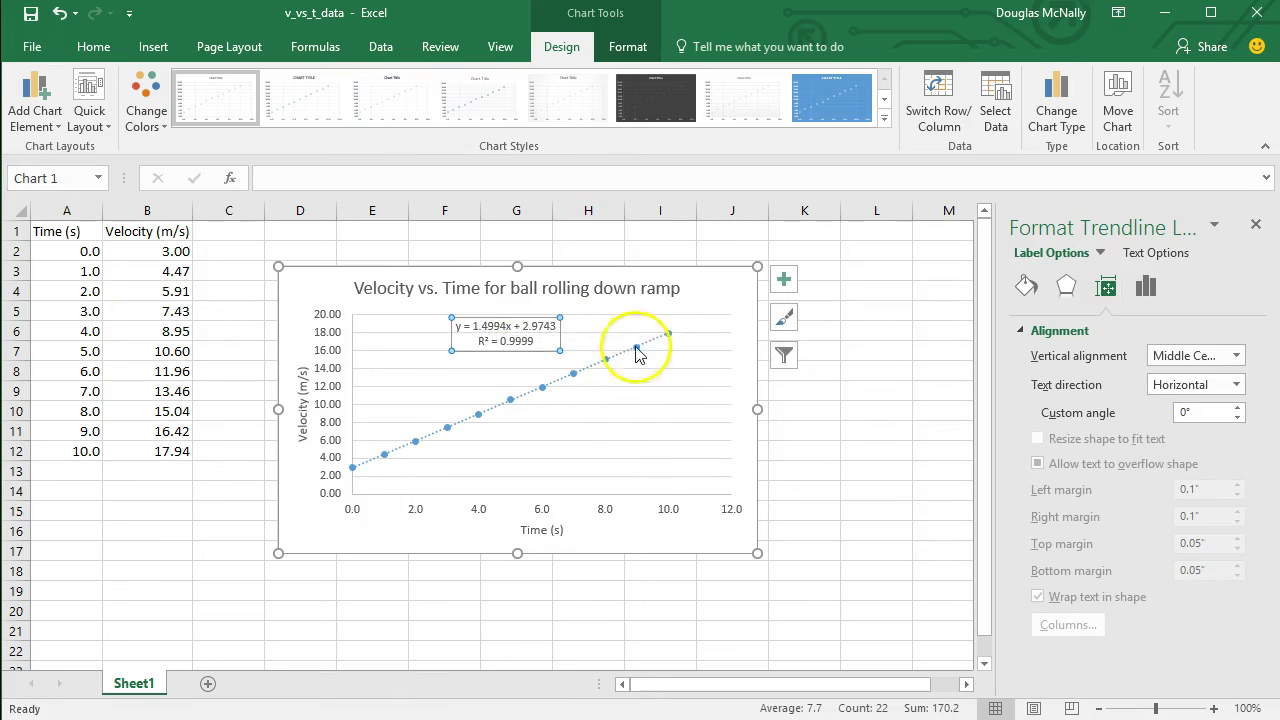
left_click(593, 333)
Step: Edit the trendline equation label to use the variables v and t, reading "v = 1.4994t + 2.9743"
left_click(510, 325)
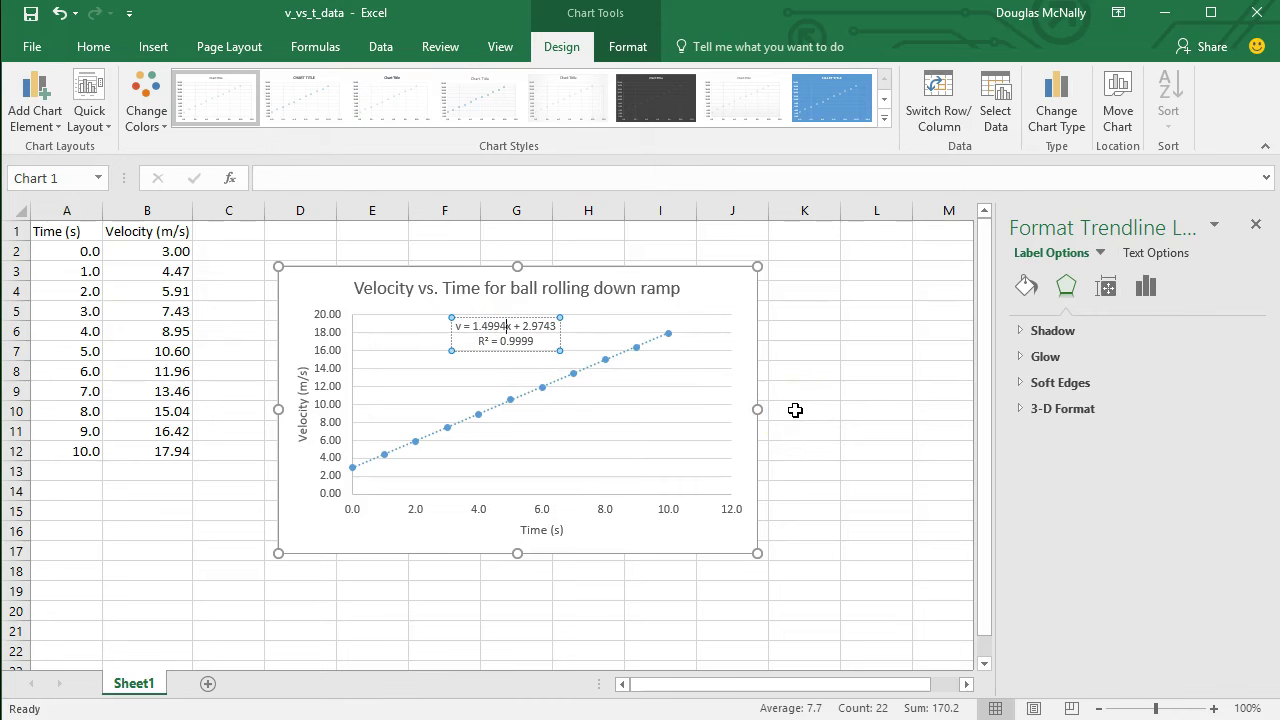
left_click(512, 330)
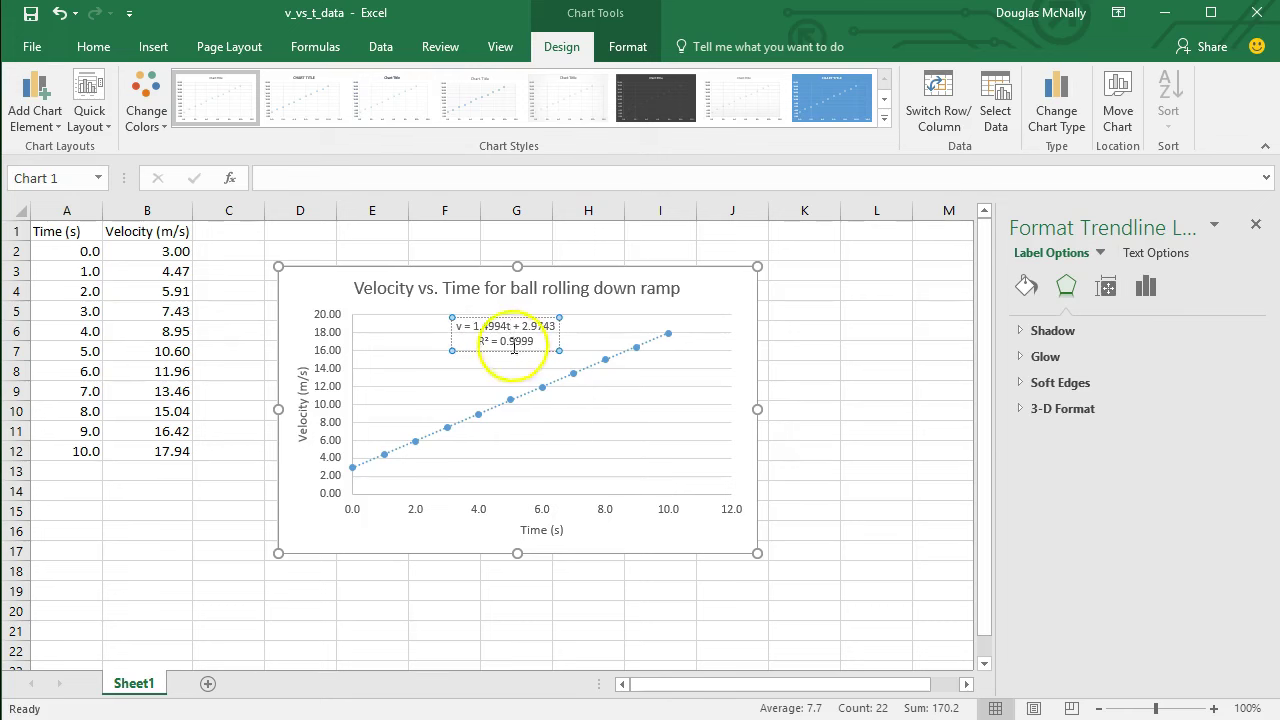
double_click(461, 330)
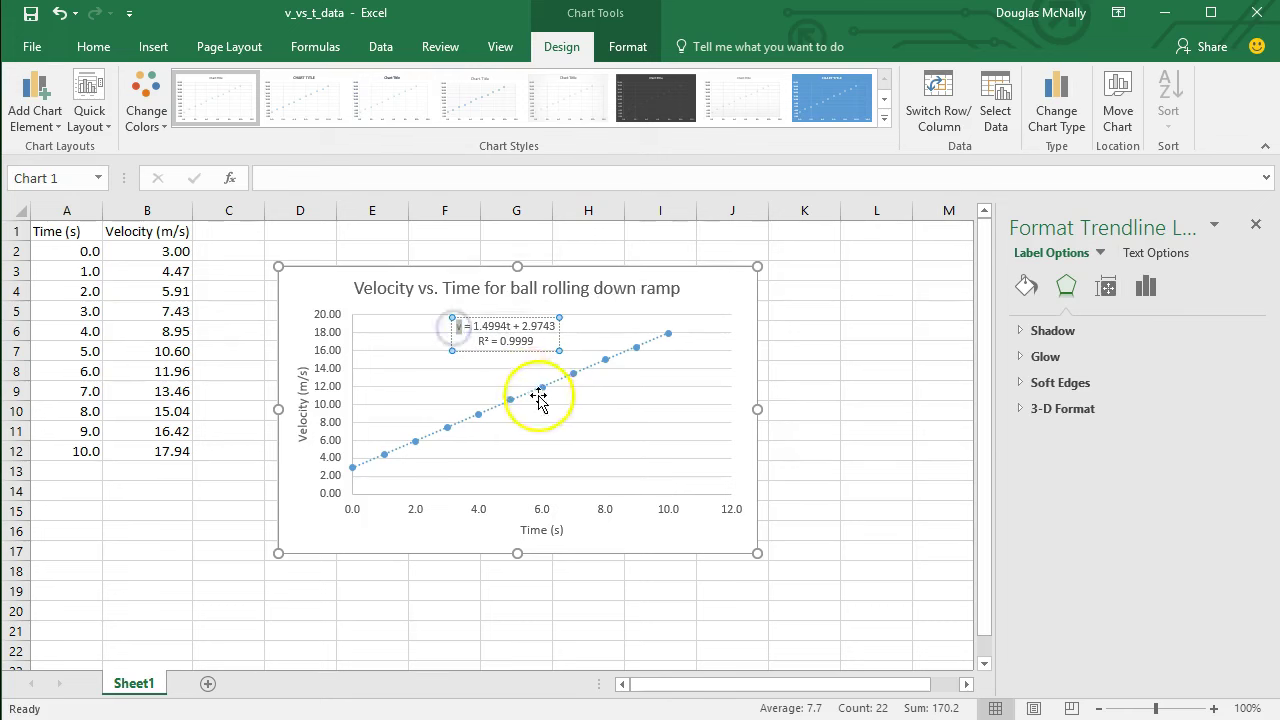
type("v")
double_click(511, 326)
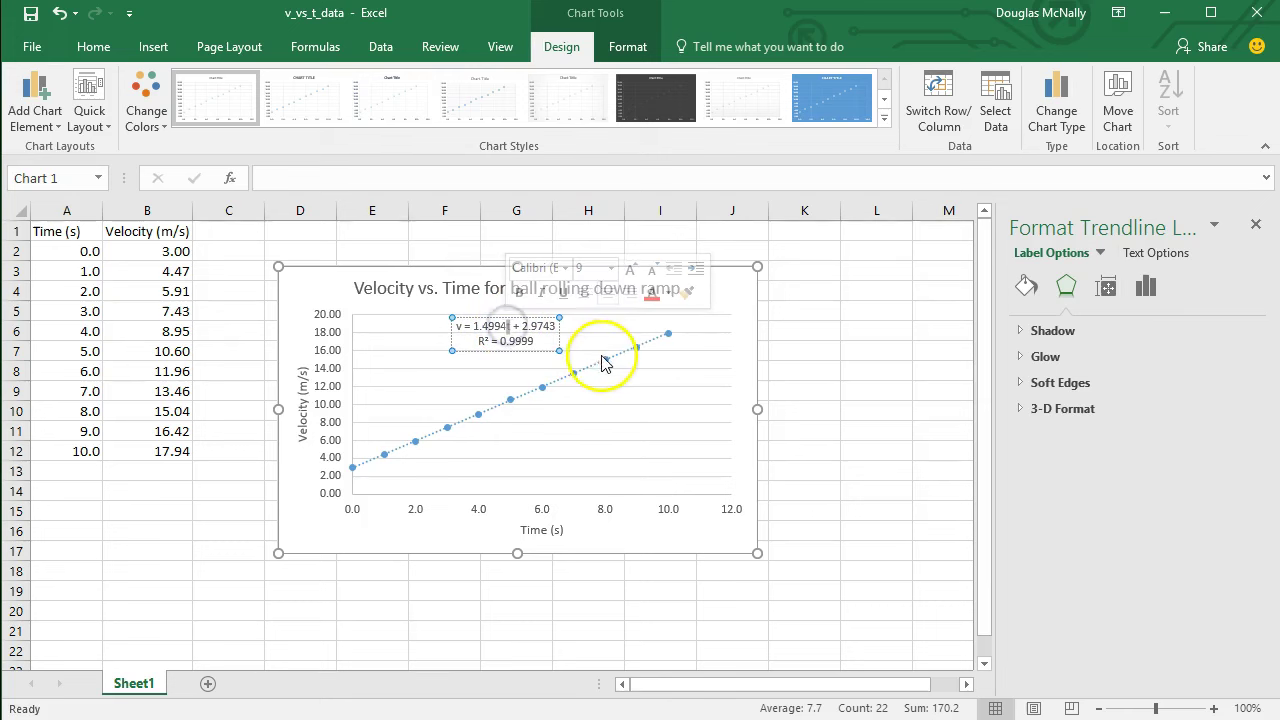
left_click(586, 336)
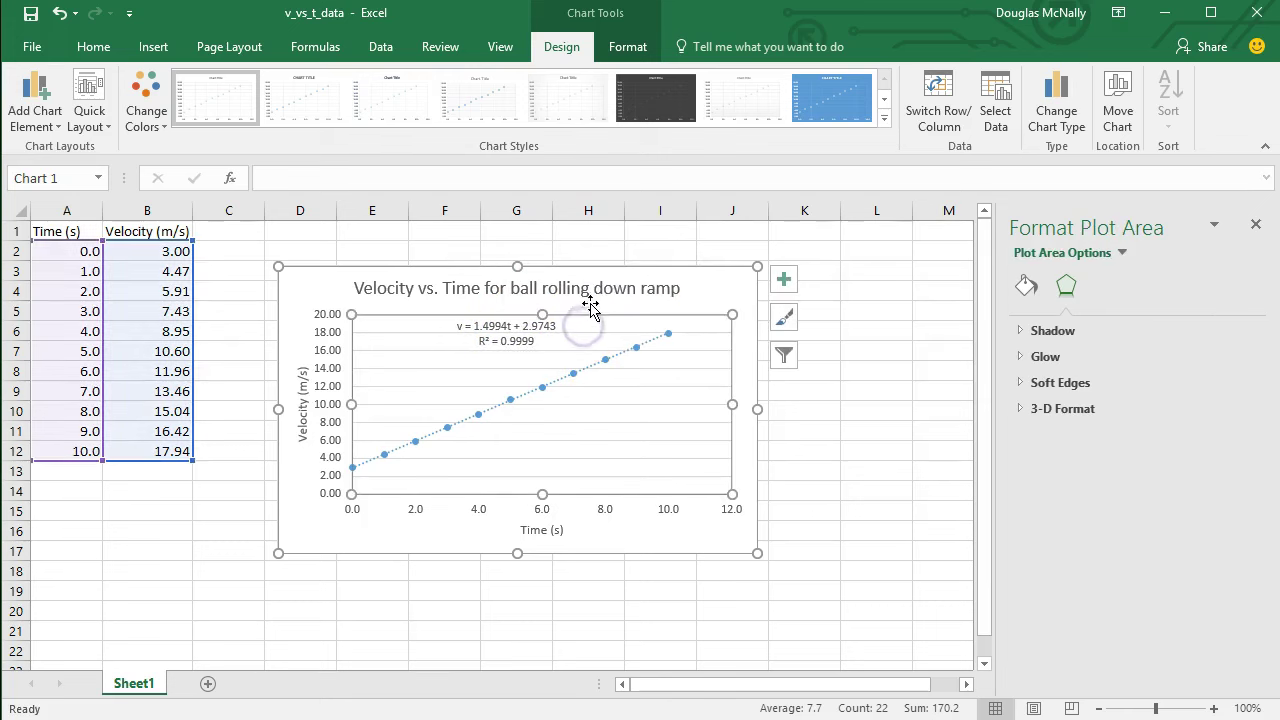
left_click(590, 302)
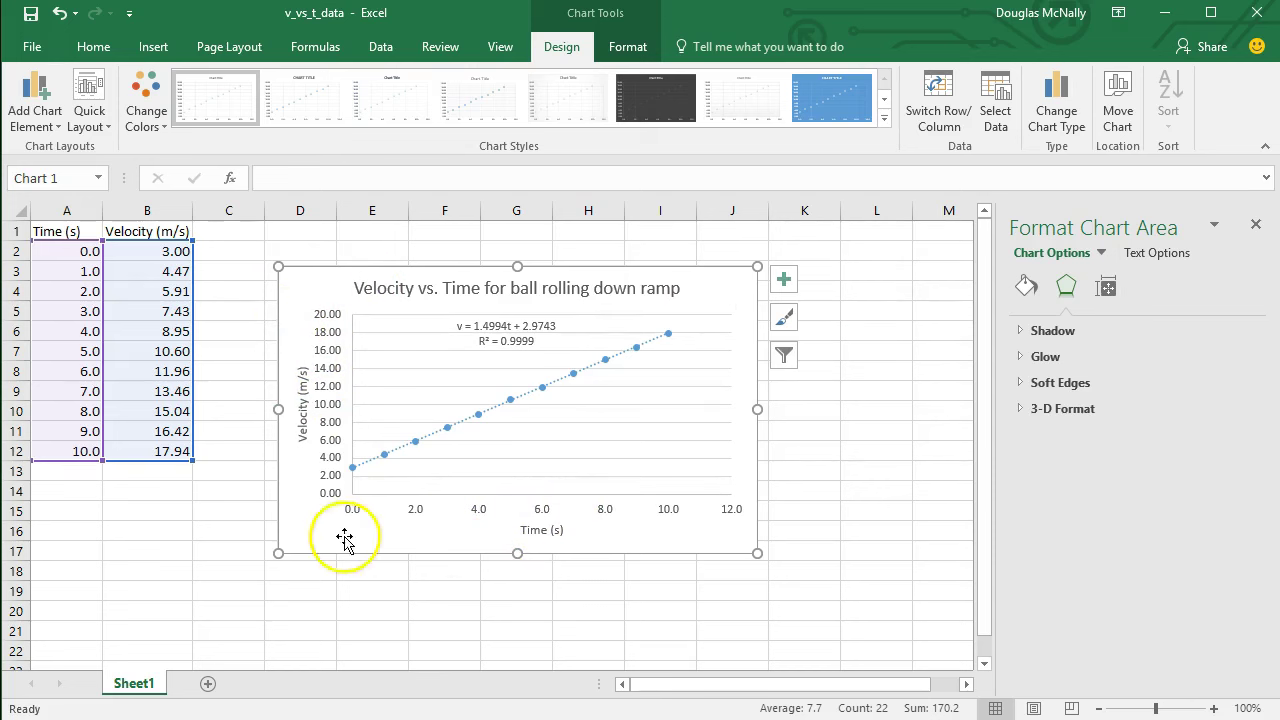
Step: Move the chart up beside the velocity data column and copy the whole chart
left_click_drag(334, 535, 233, 569)
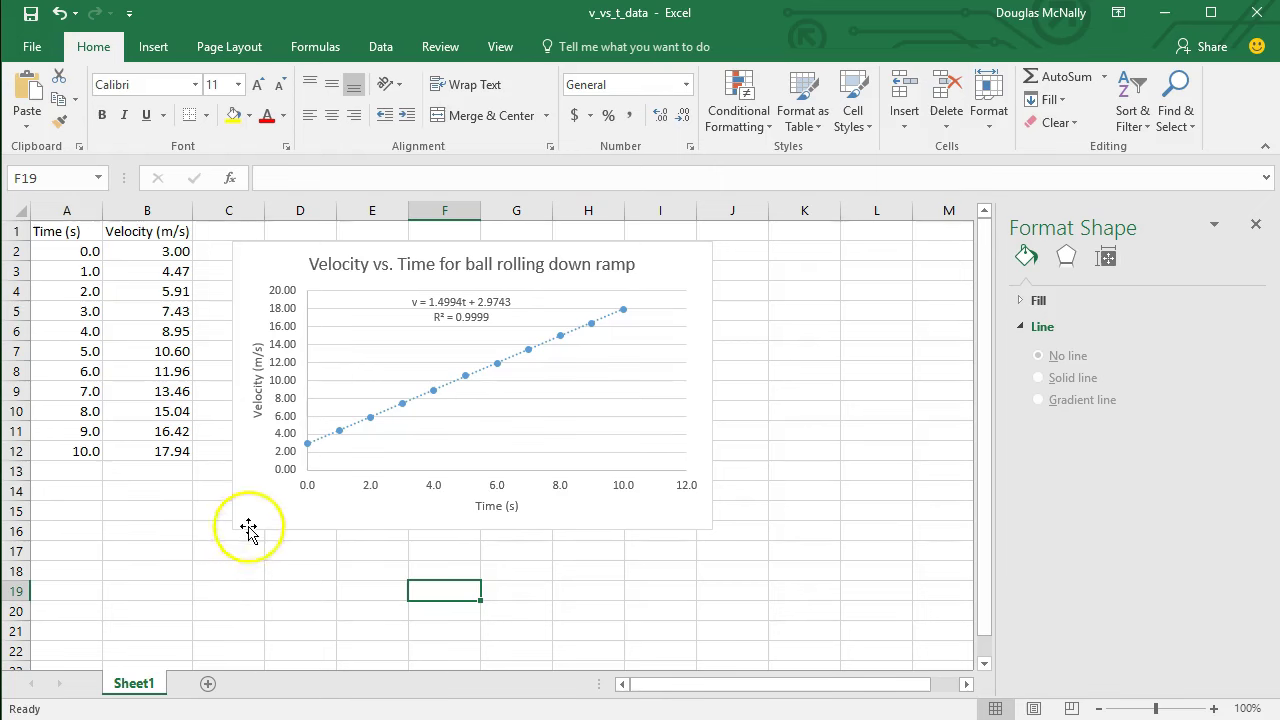
left_click(253, 493)
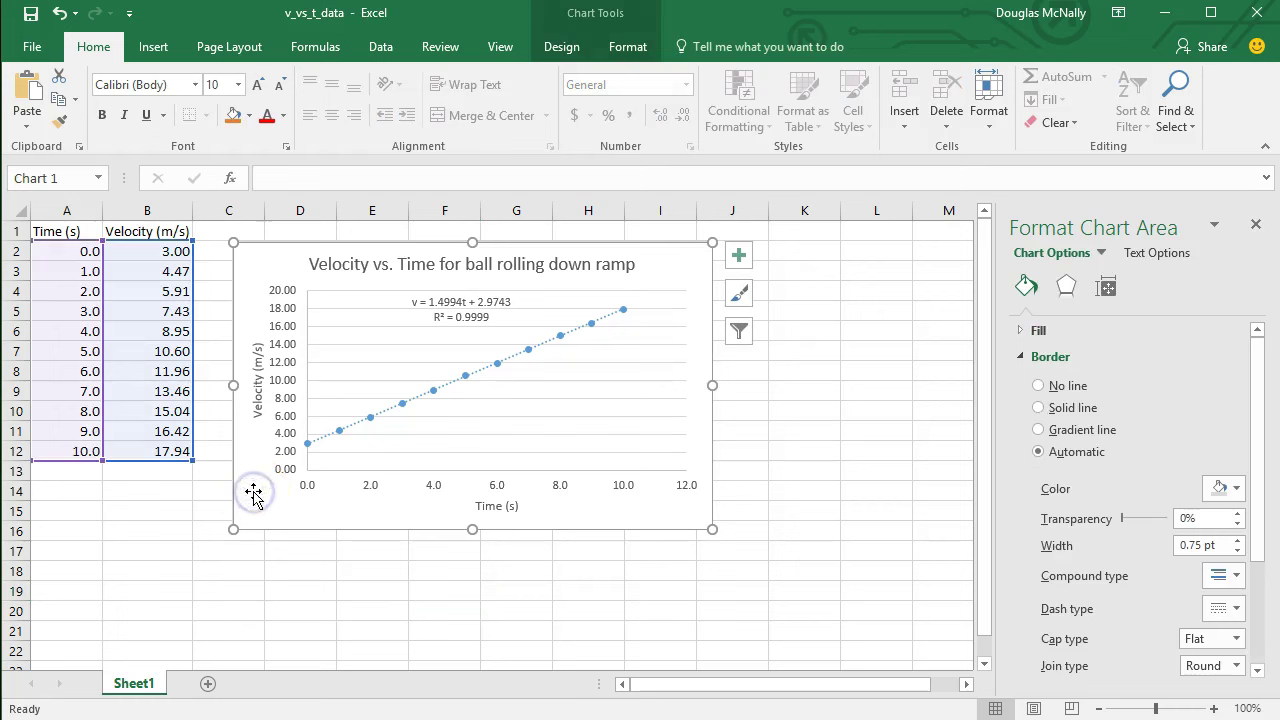
right_click(252, 492)
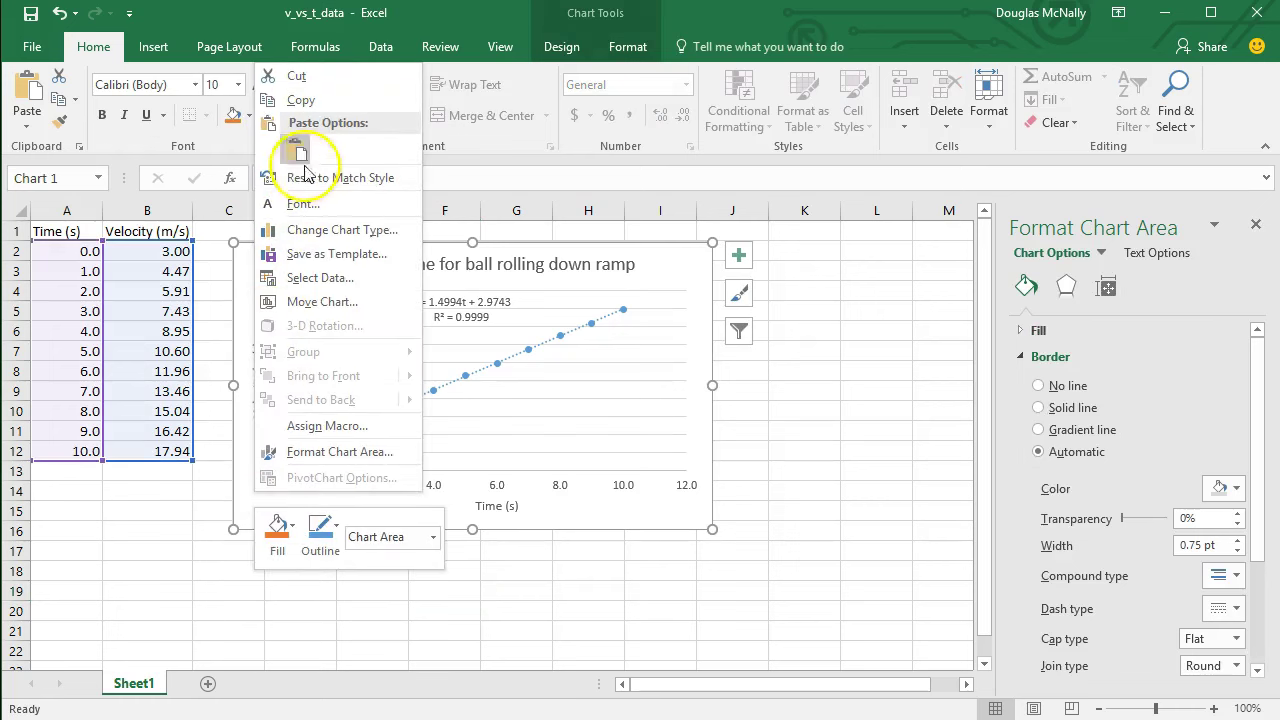
left_click(300, 100)
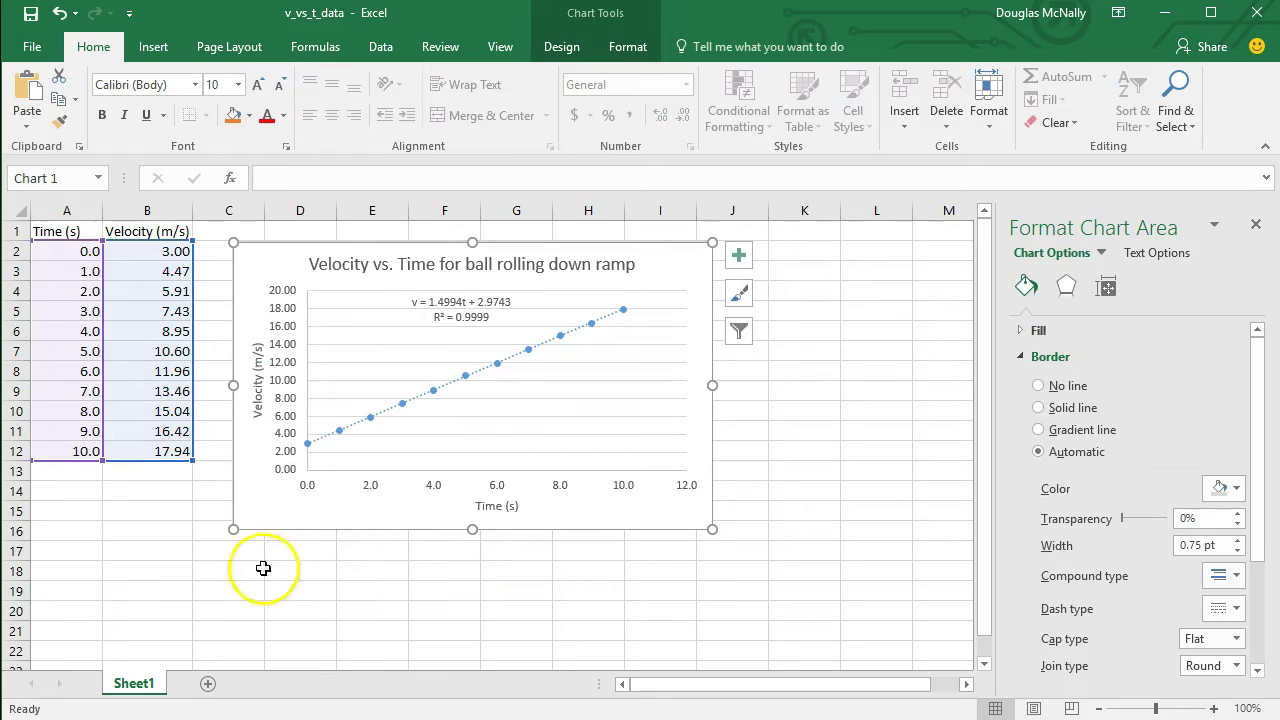
Step: Switch to Word and paste the chart into the blank document using the destination theme with an embedded workbook
left_click(323, 708)
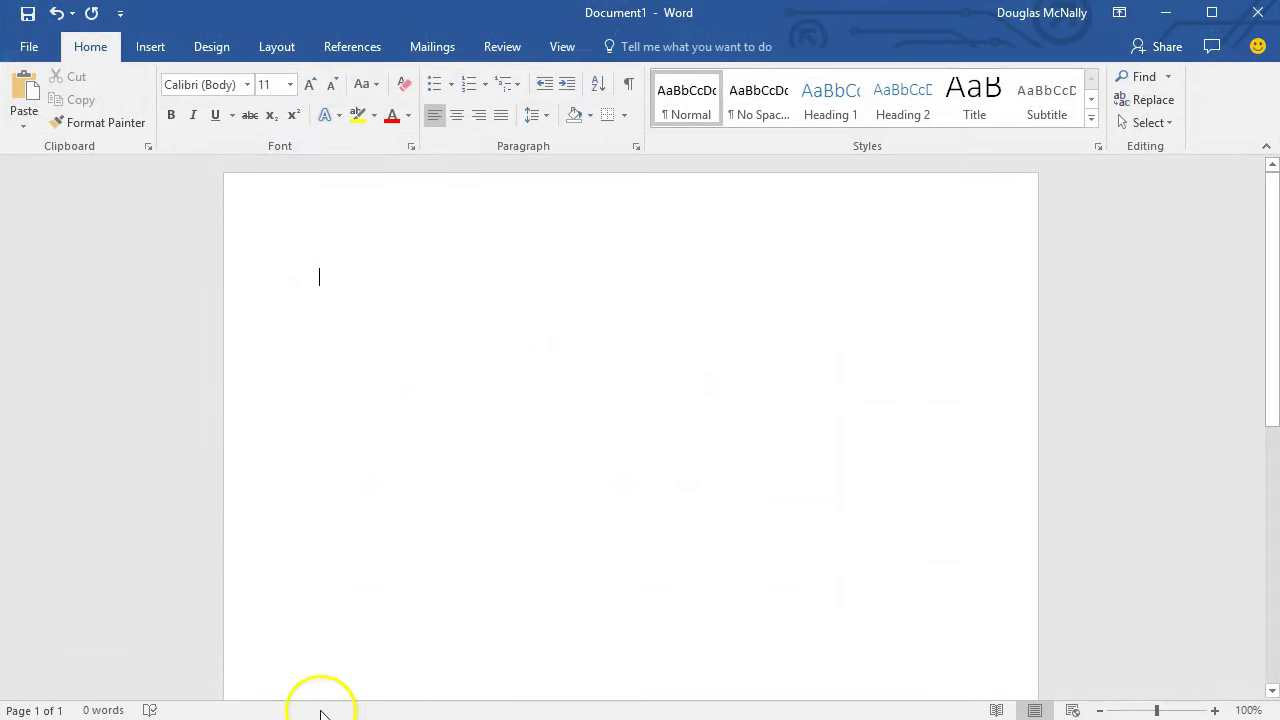
left_click(330, 261)
right_click(336, 313)
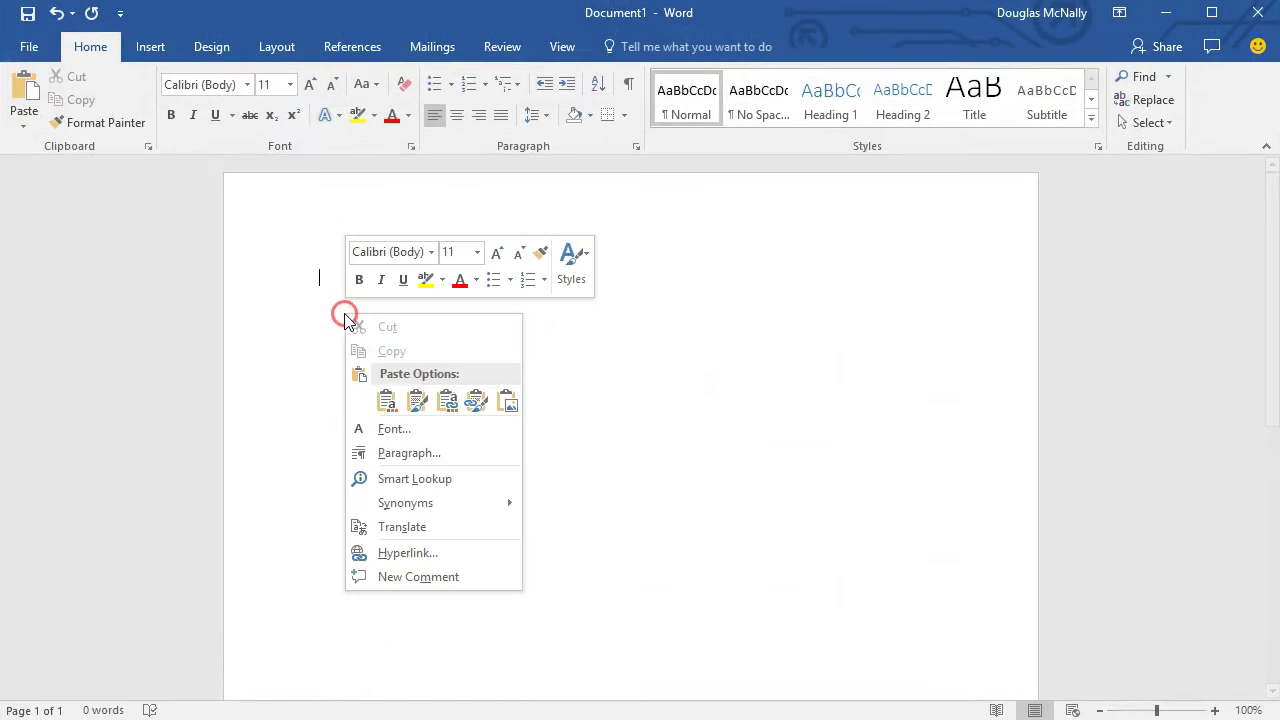
left_click(386, 400)
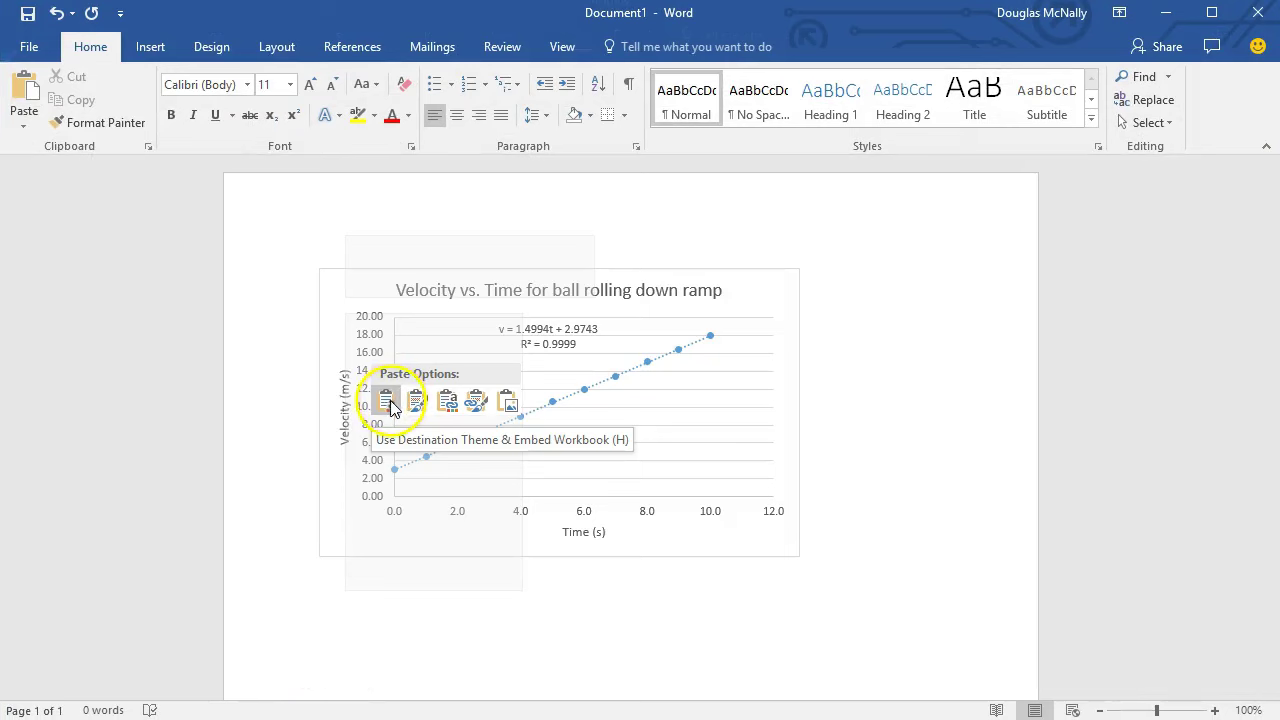
Step: Examine the pasted chart's title, trendline equation label and trendline as individually selectable elements in the document
left_click(750, 296)
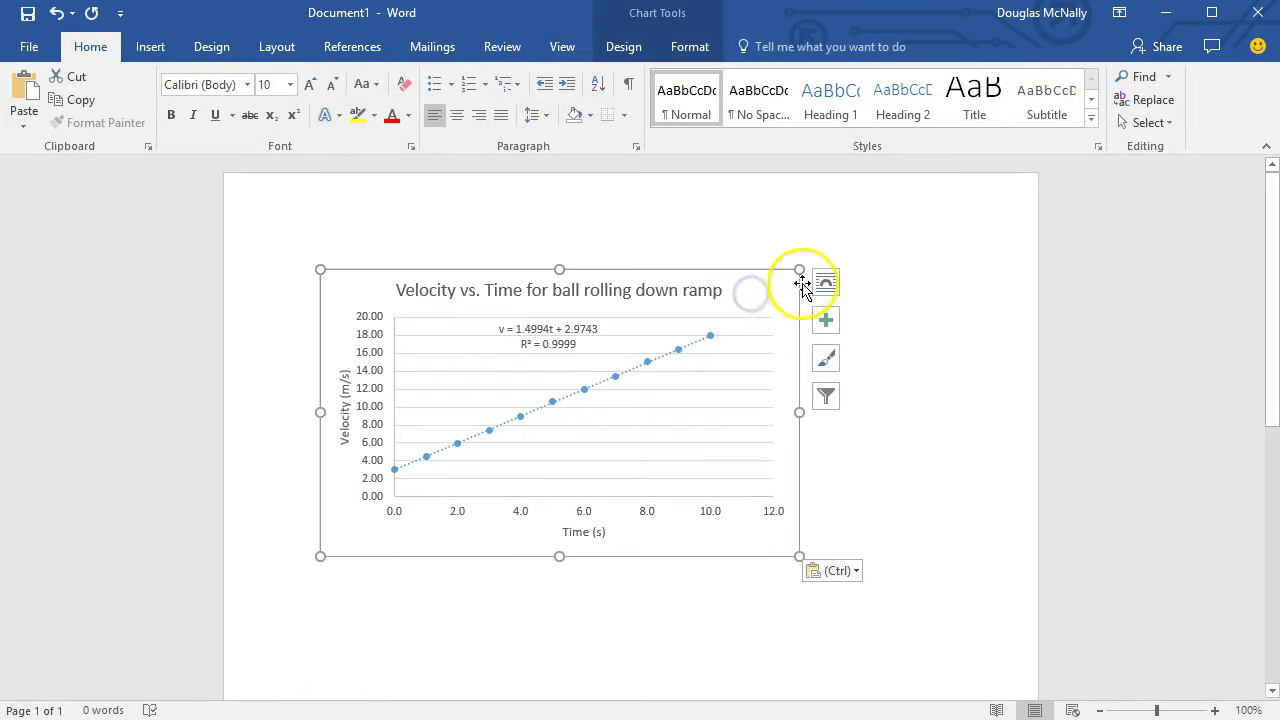
left_click(535, 295)
left_click_drag(400, 290, 668, 286)
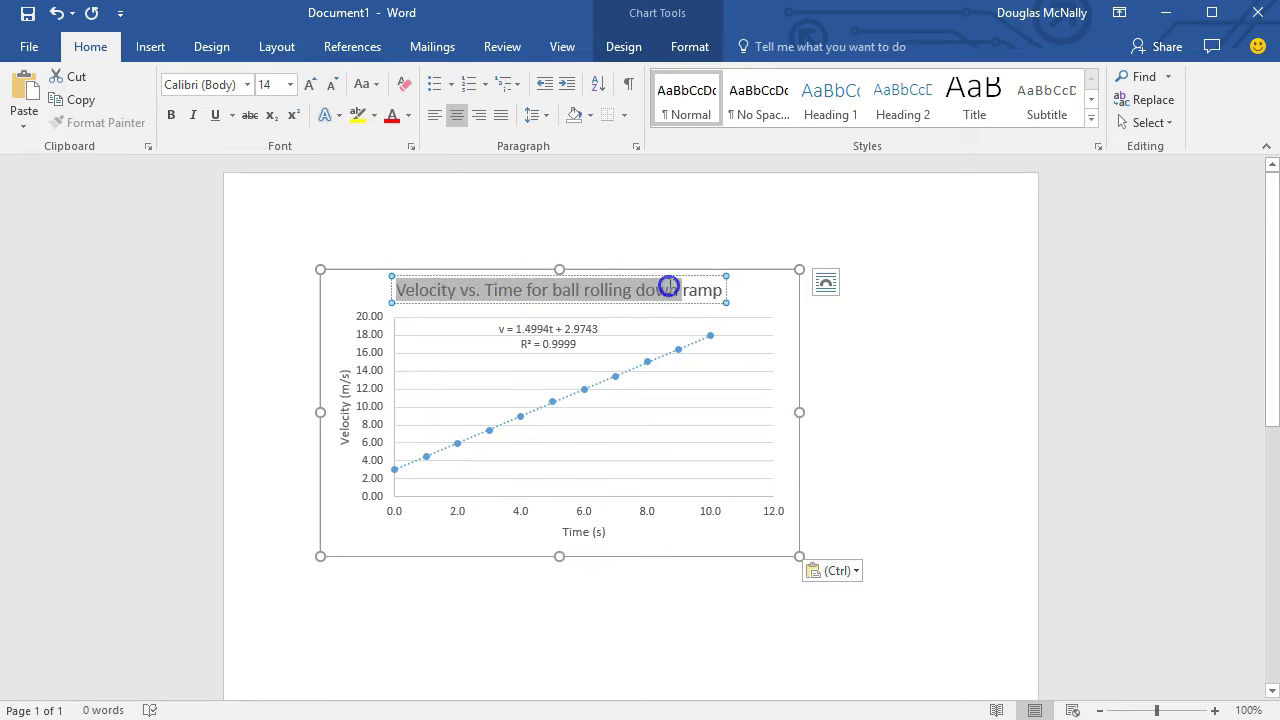
left_click(538, 330)
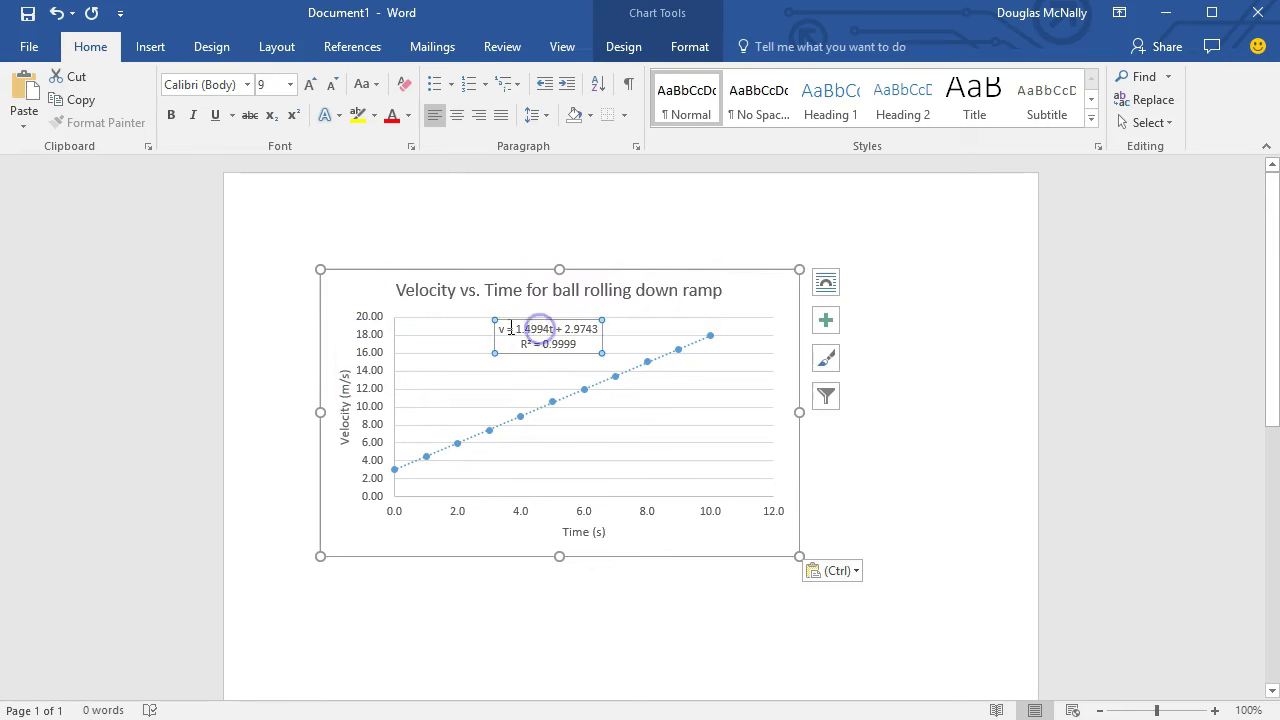
left_click(612, 380)
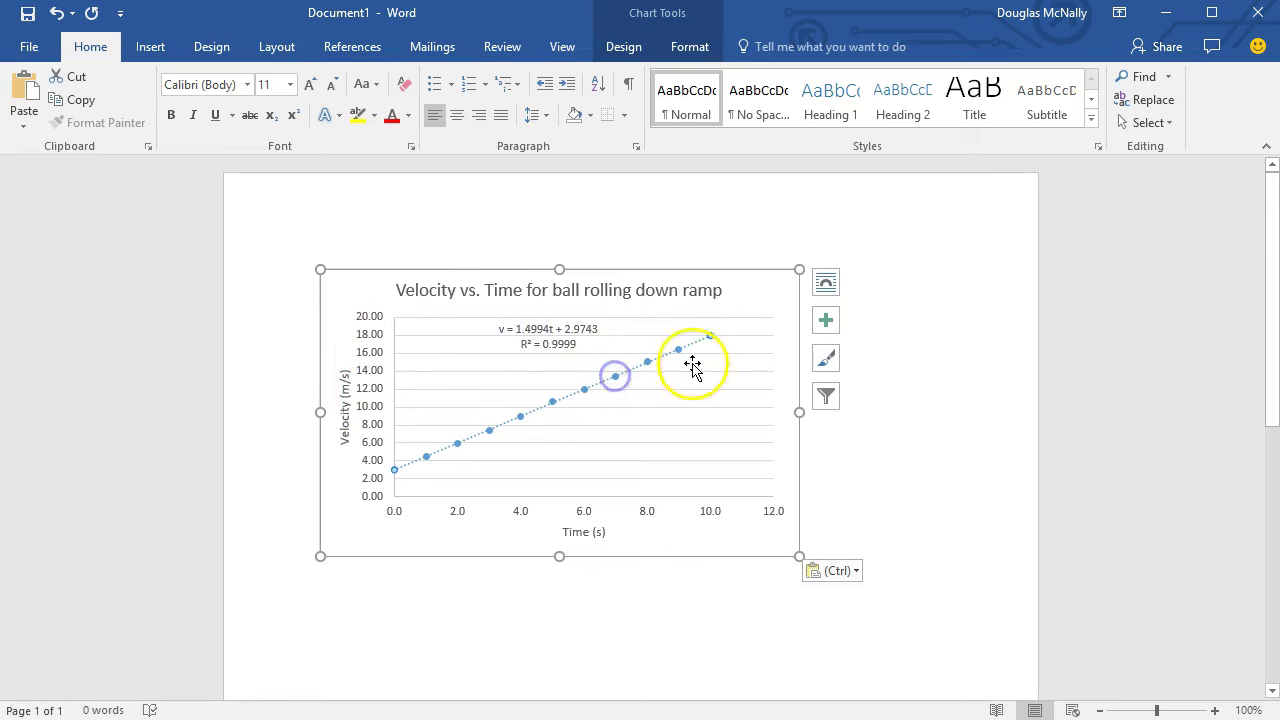
left_click(742, 298)
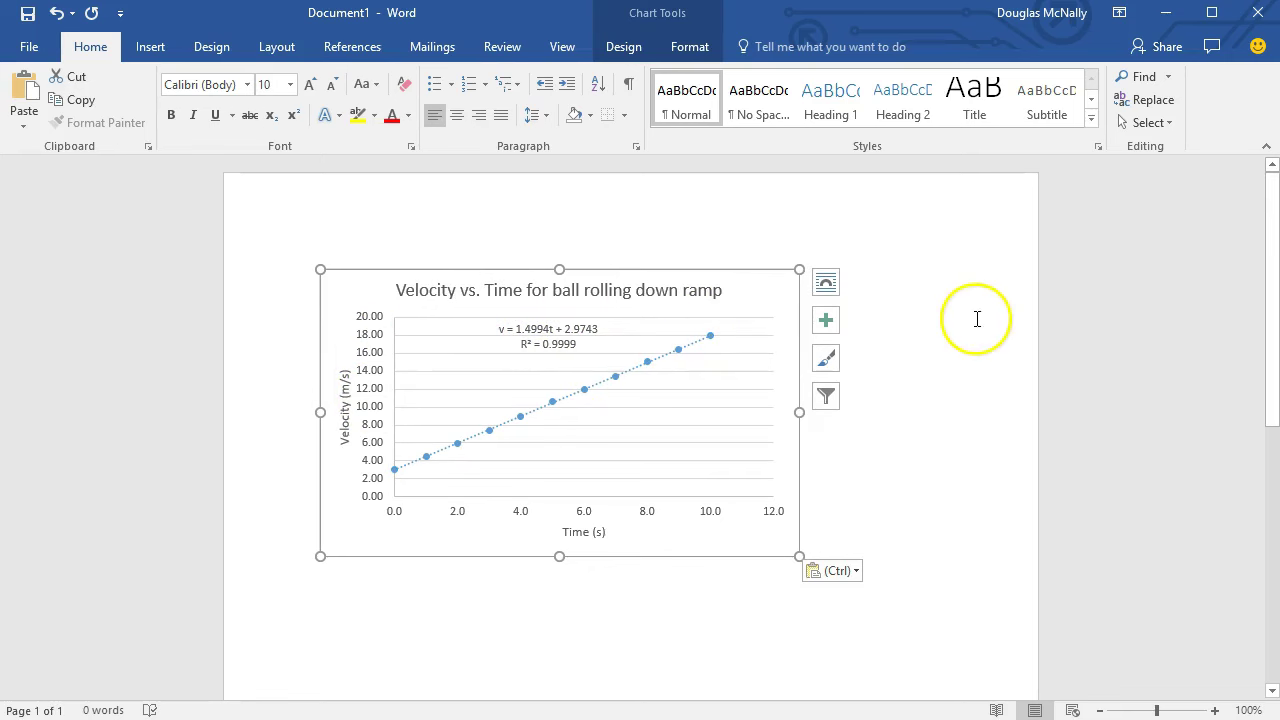
left_click(895, 317)
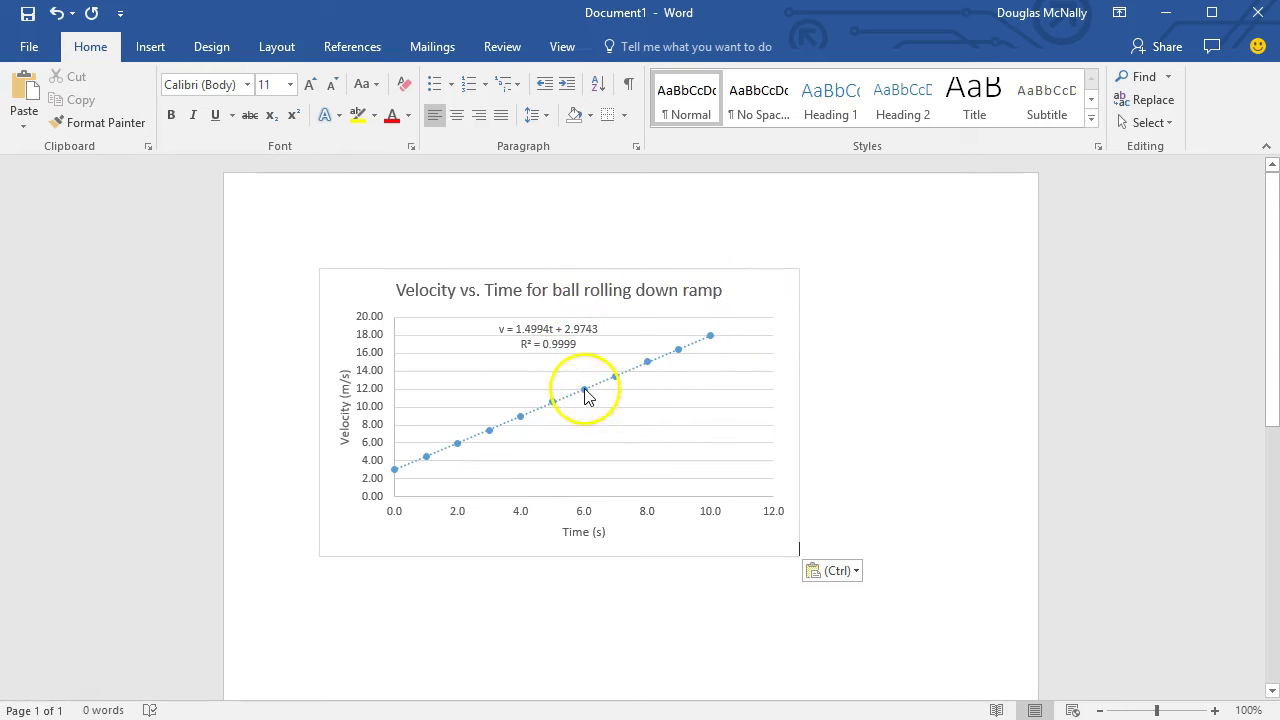
left_click(763, 286)
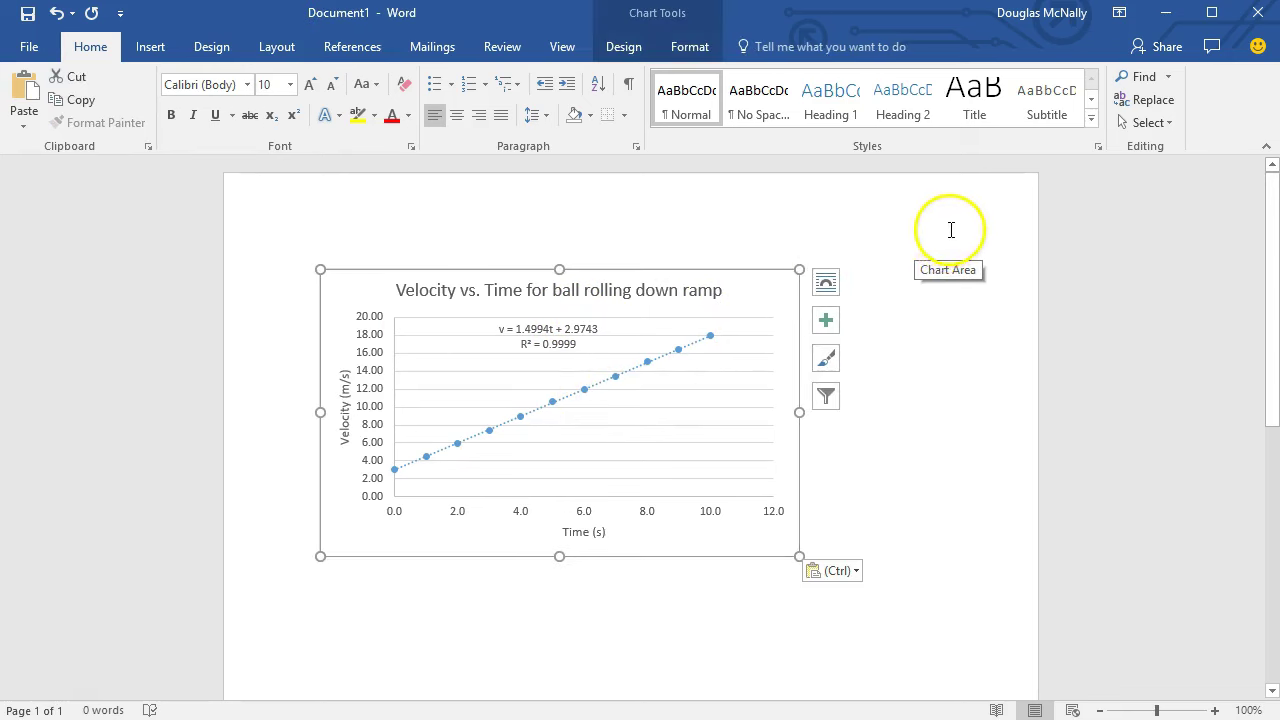